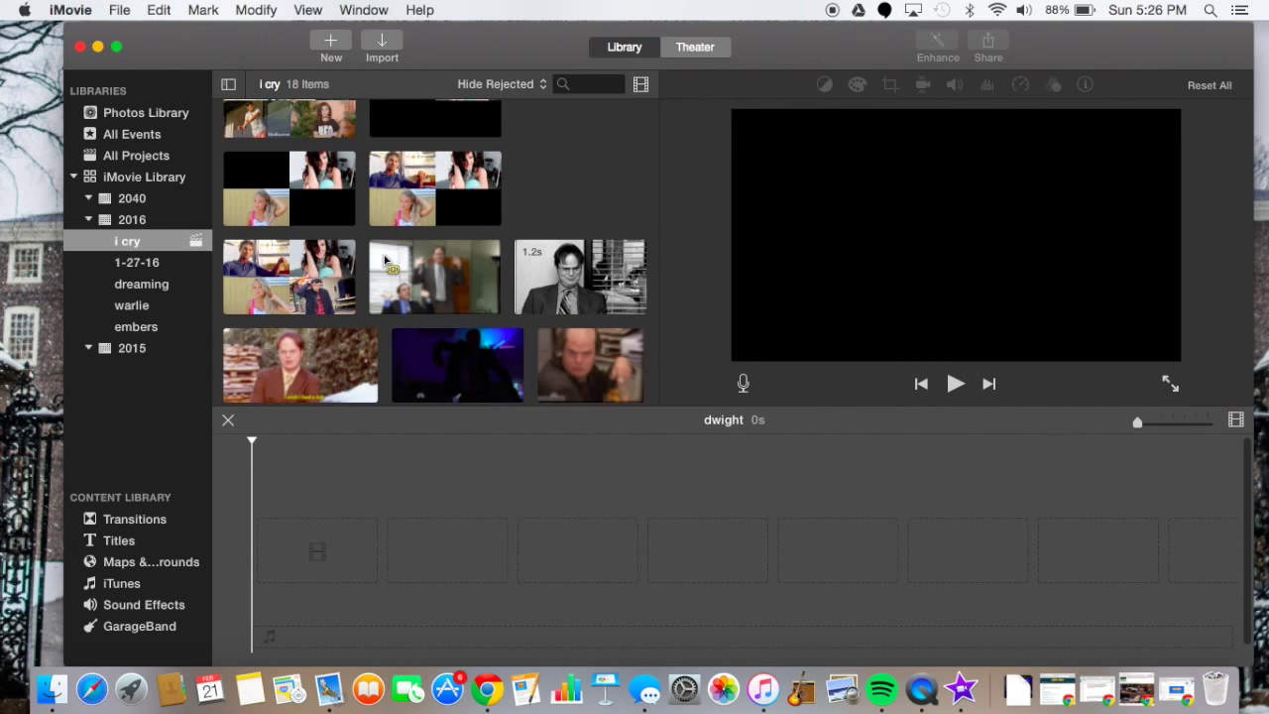
Add the White background from Maps & Backgrounds to the dwight timeline.
scroll(385, 259, "down", 1)
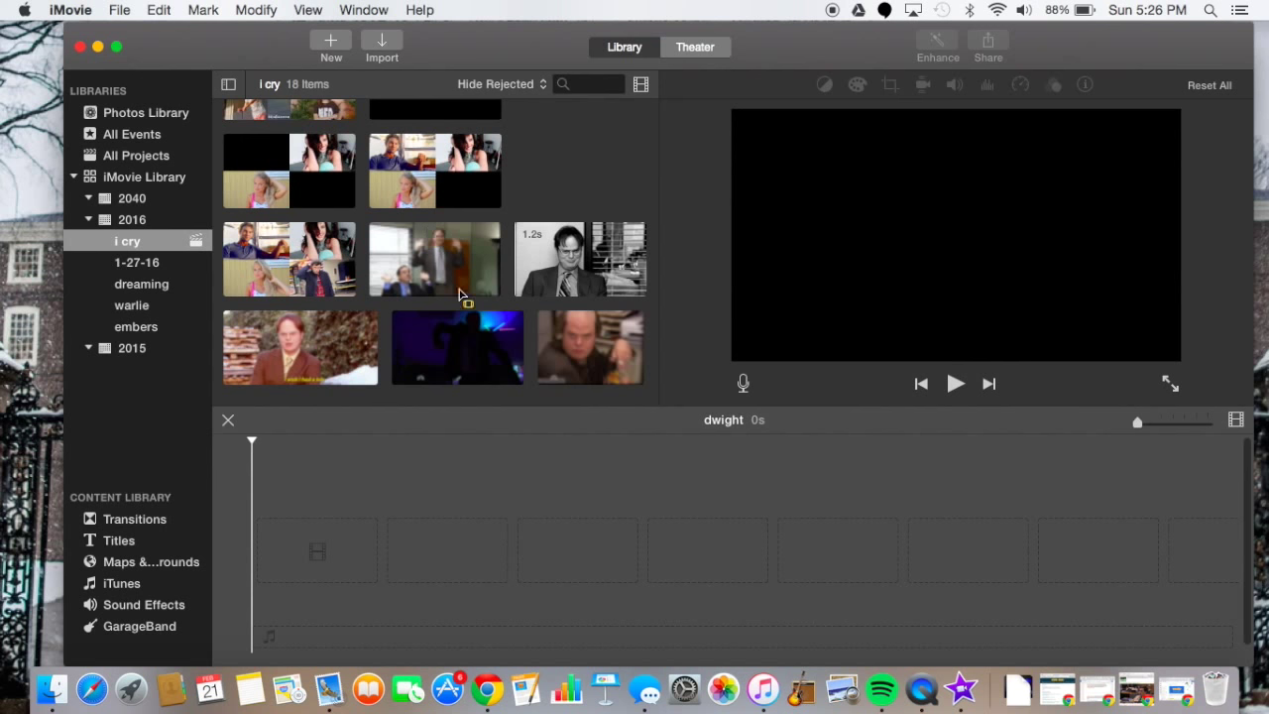
left_click(396, 234)
left_click(162, 525)
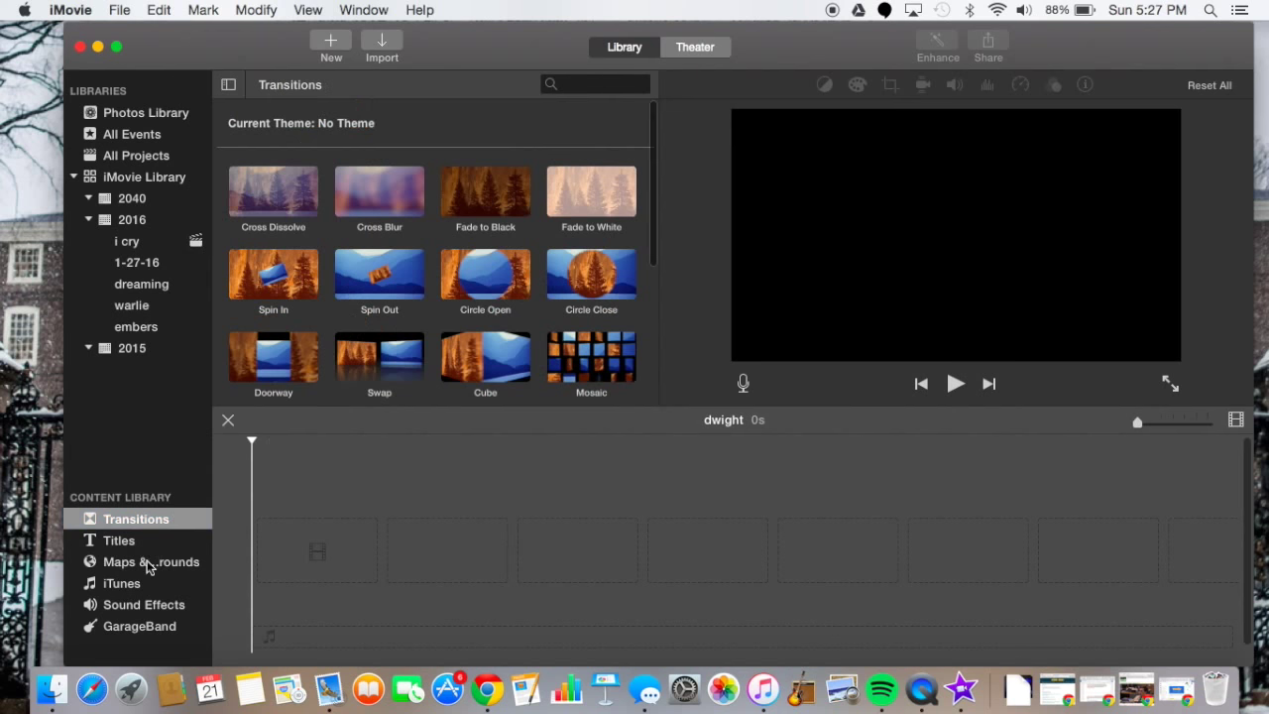
left_click(151, 567)
scroll(380, 328, "down", 5)
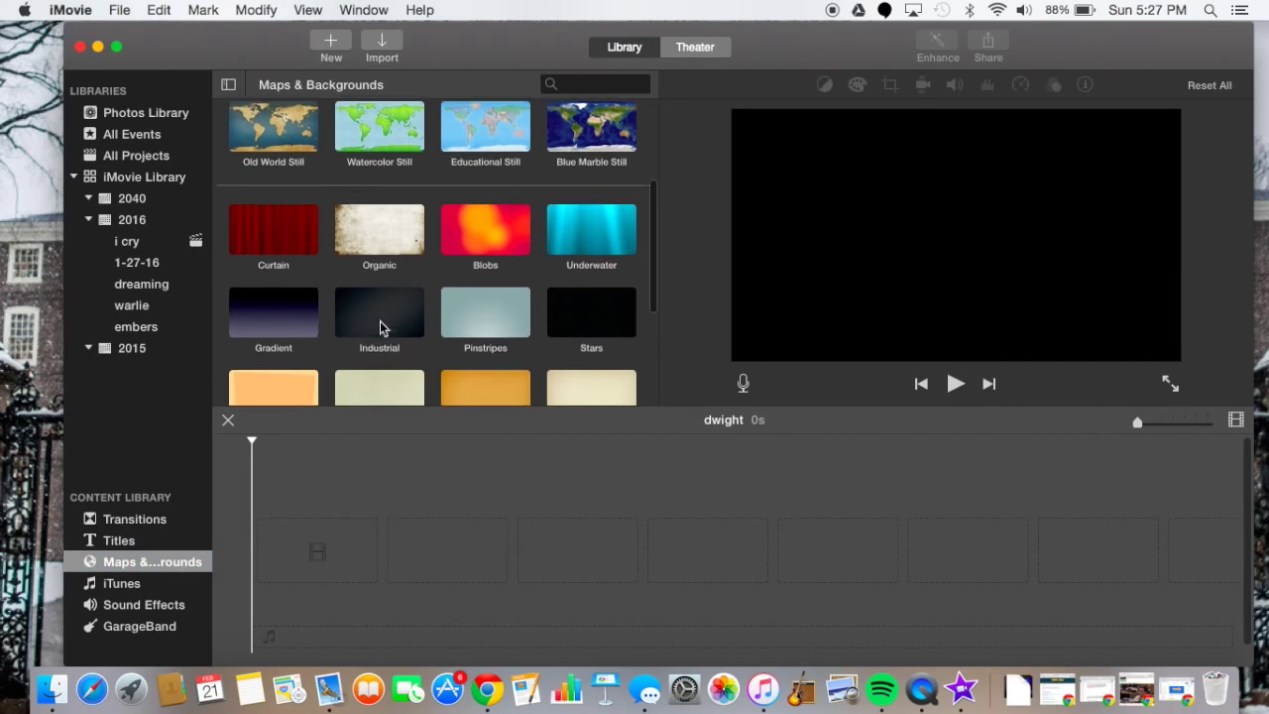
scroll(476, 288, "down", 2)
scroll(364, 382, "down", 2)
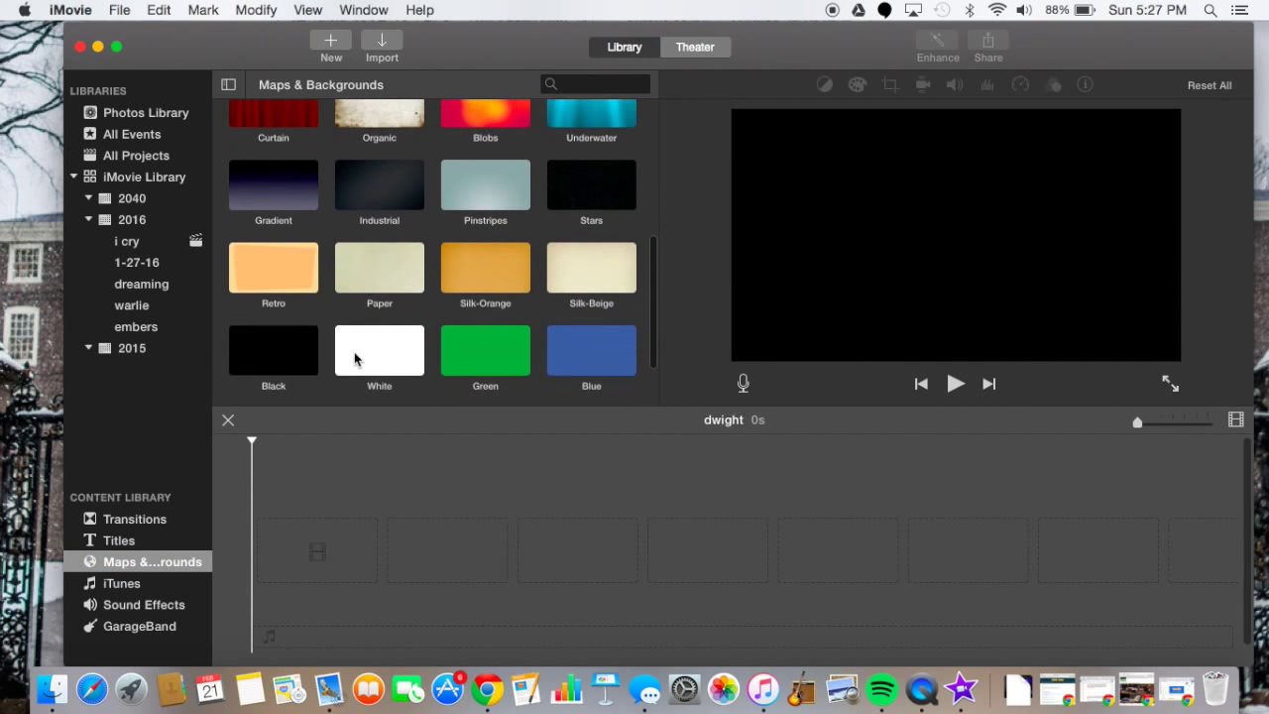
left_click(358, 359)
left_click_drag(378, 359, 286, 552)
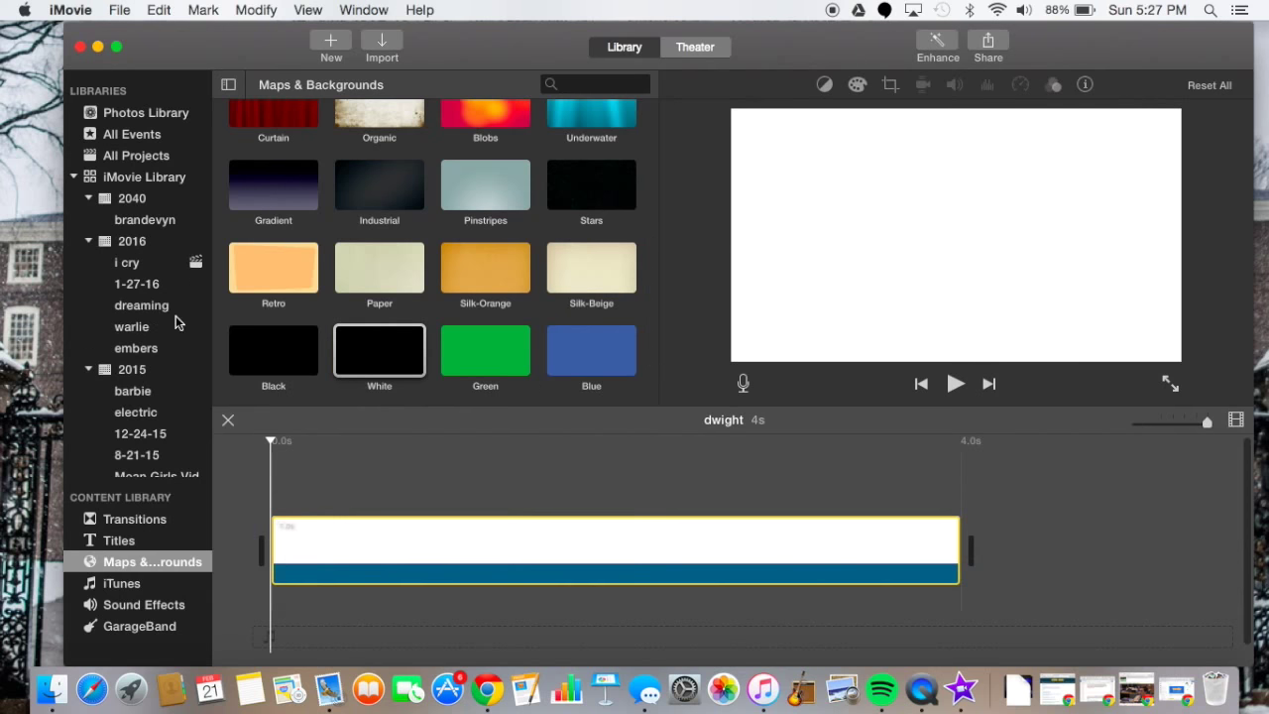
Layer the waving office clip from the i cry event above the white background.
left_click(175, 275)
left_click(176, 269)
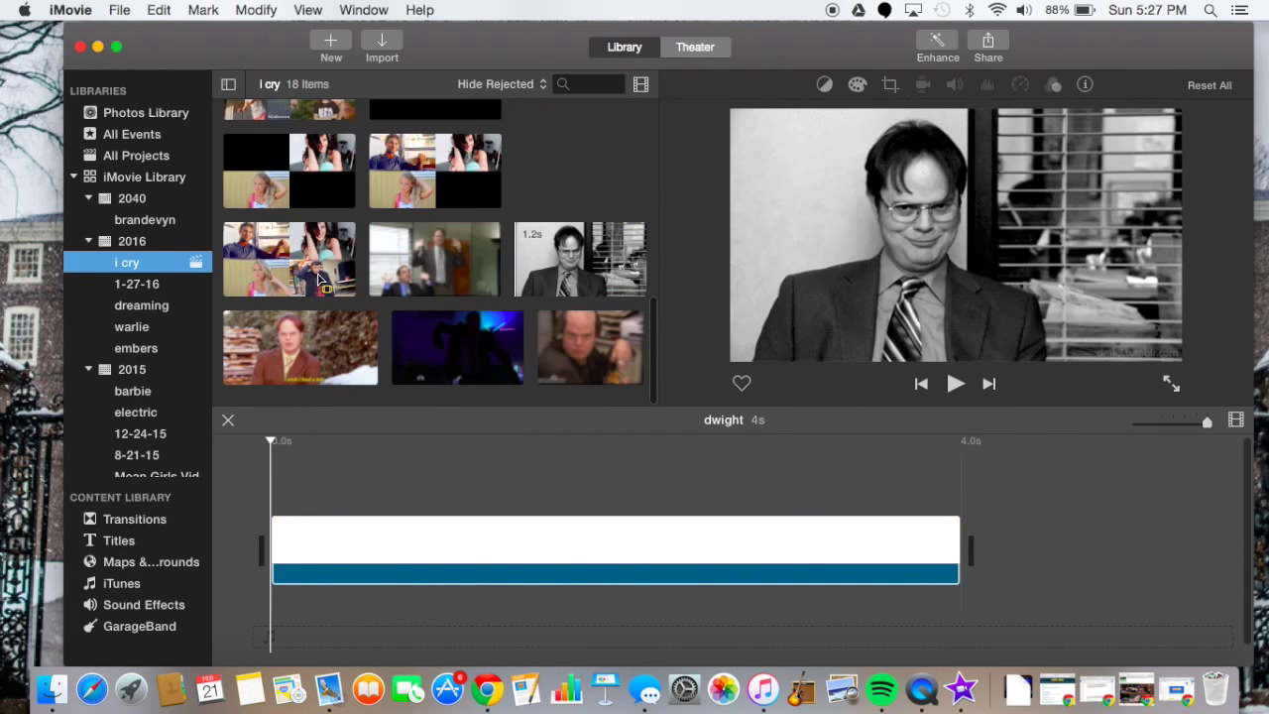
left_click(445, 277)
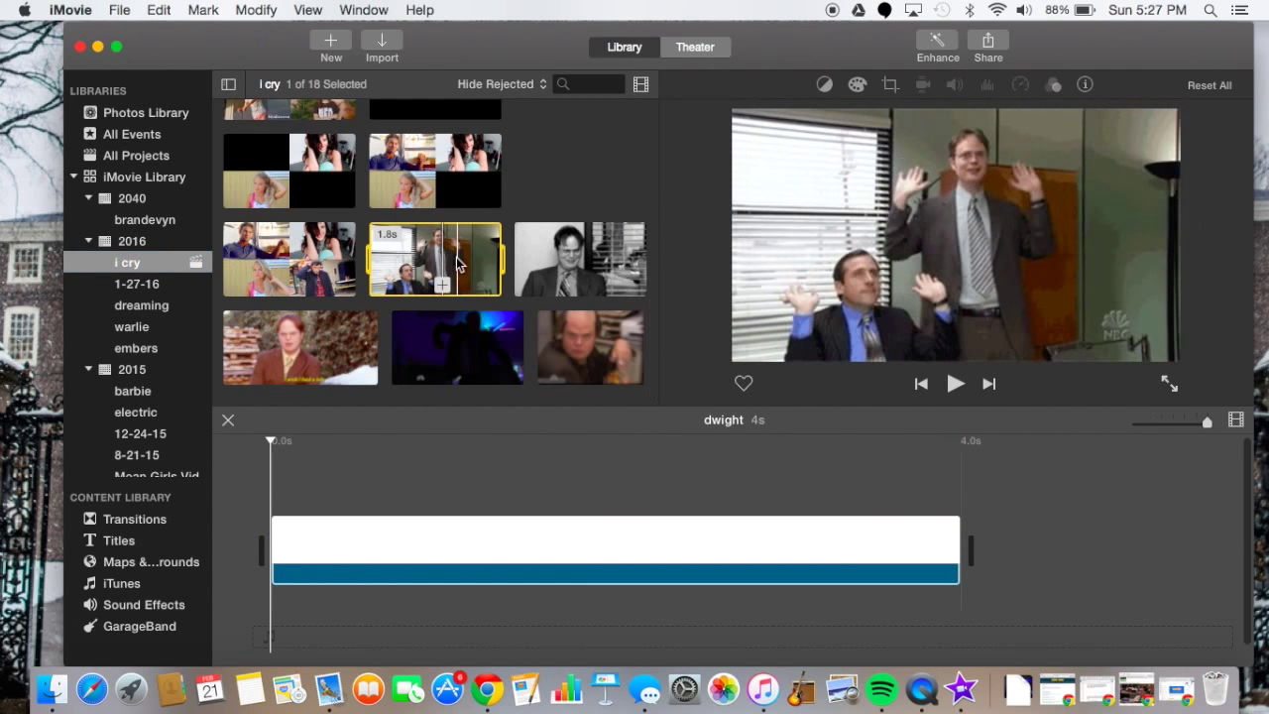
left_click_drag(337, 407, 283, 496)
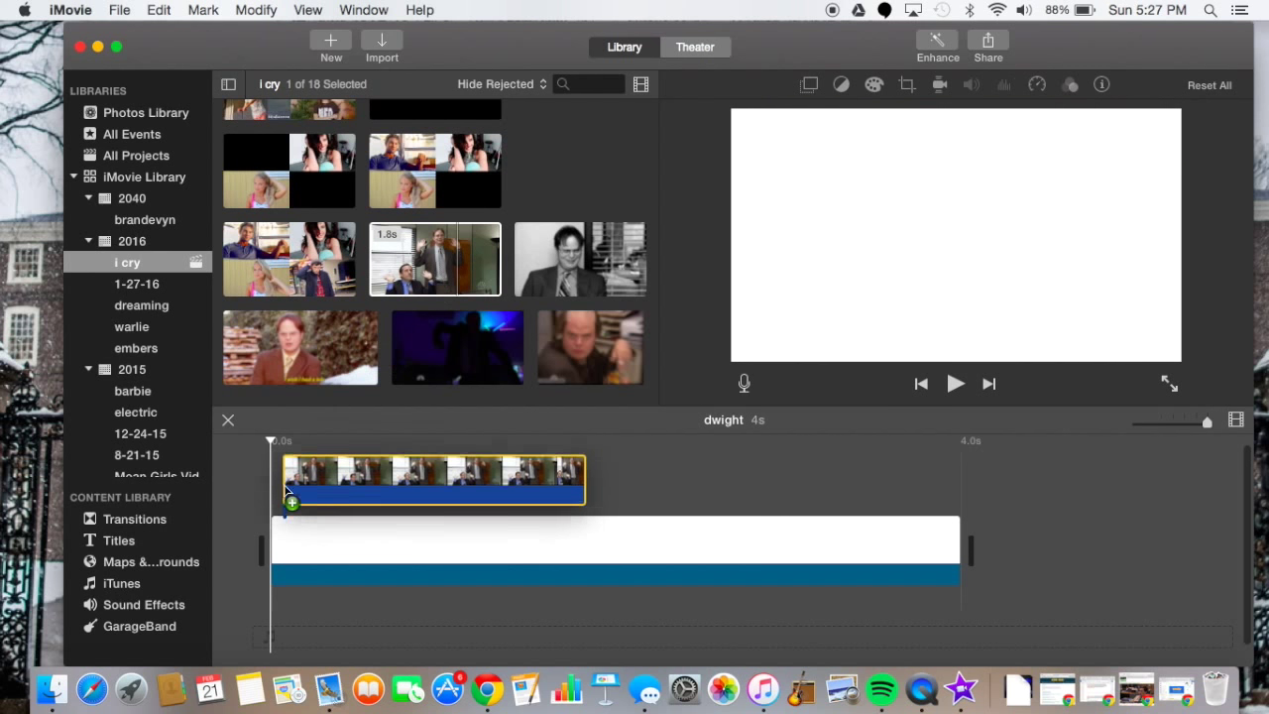
Make the waving clip a picture-in-picture inset, moved to the top-left and enlarged.
left_click(790, 117)
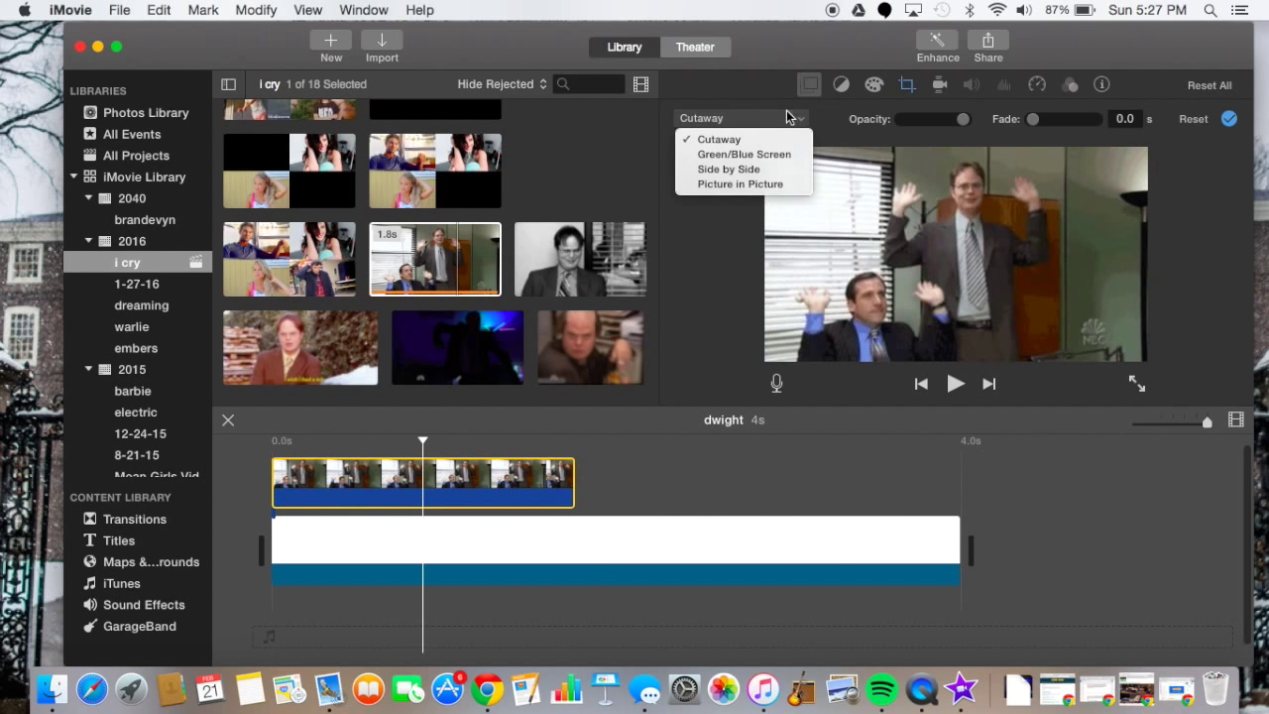
left_click(787, 184)
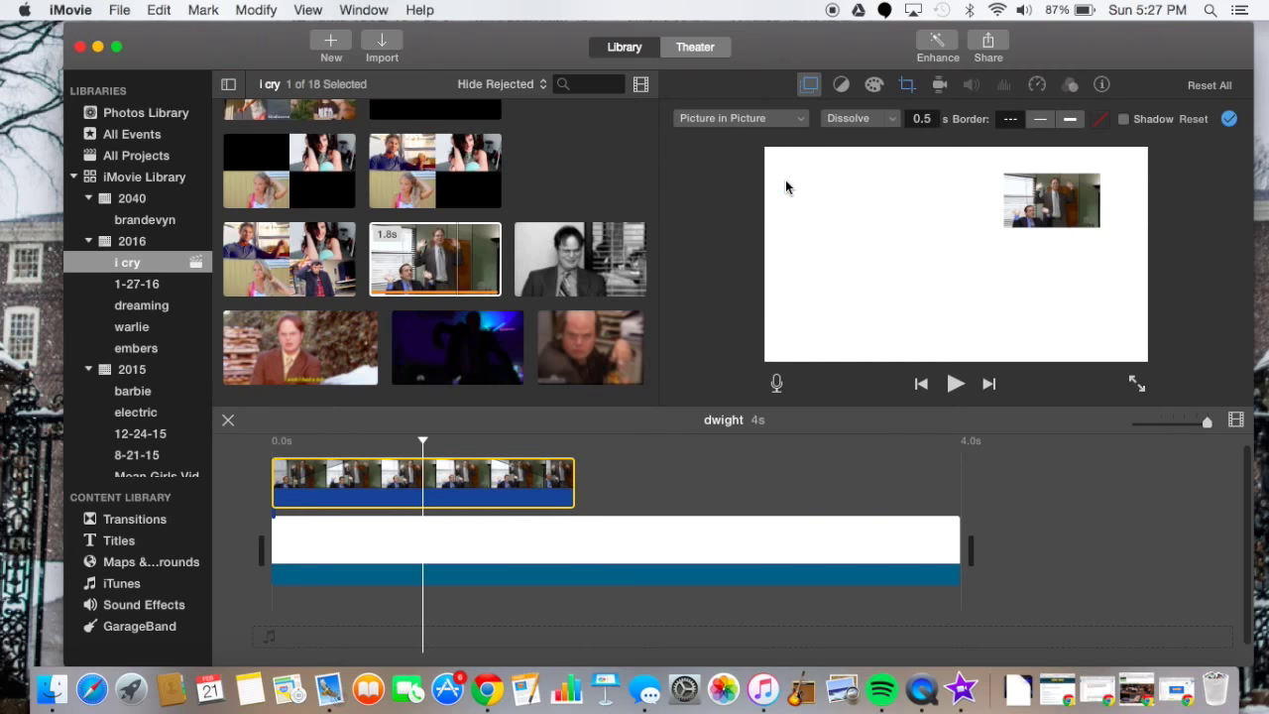
left_click_drag(1045, 223, 837, 179)
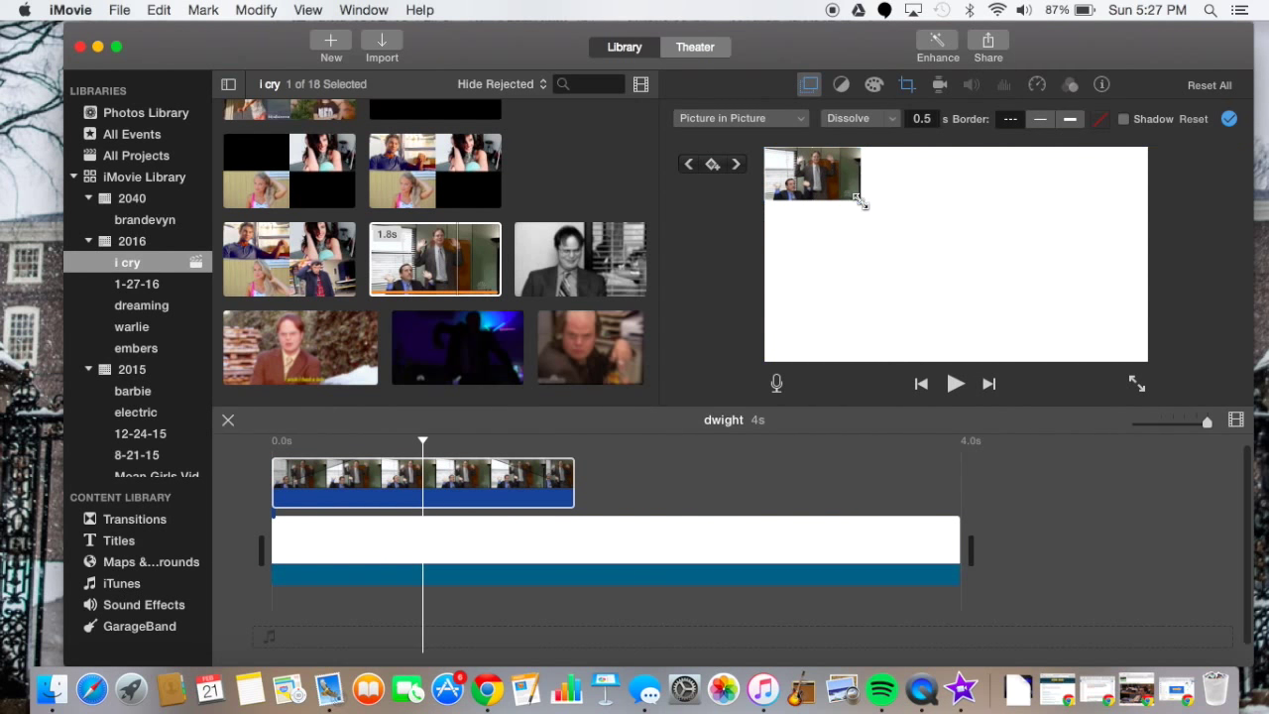
left_click_drag(859, 201, 943, 253)
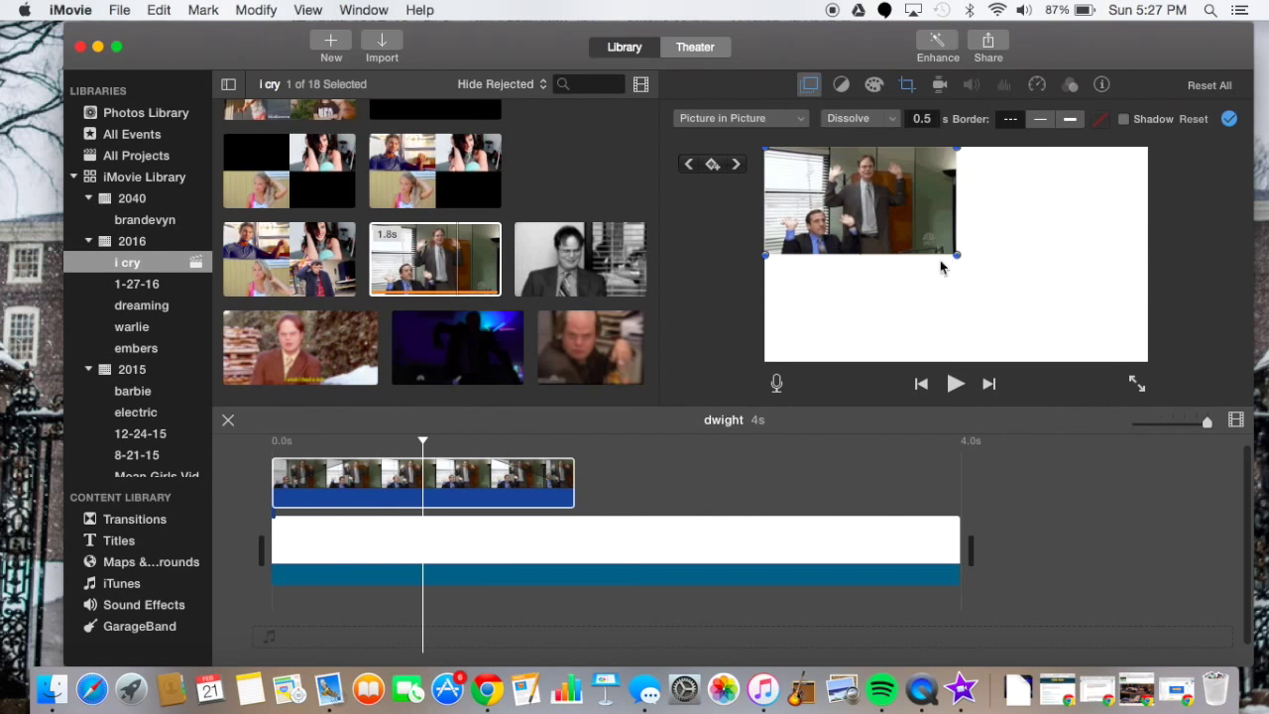
left_click(717, 464)
left_click(521, 290)
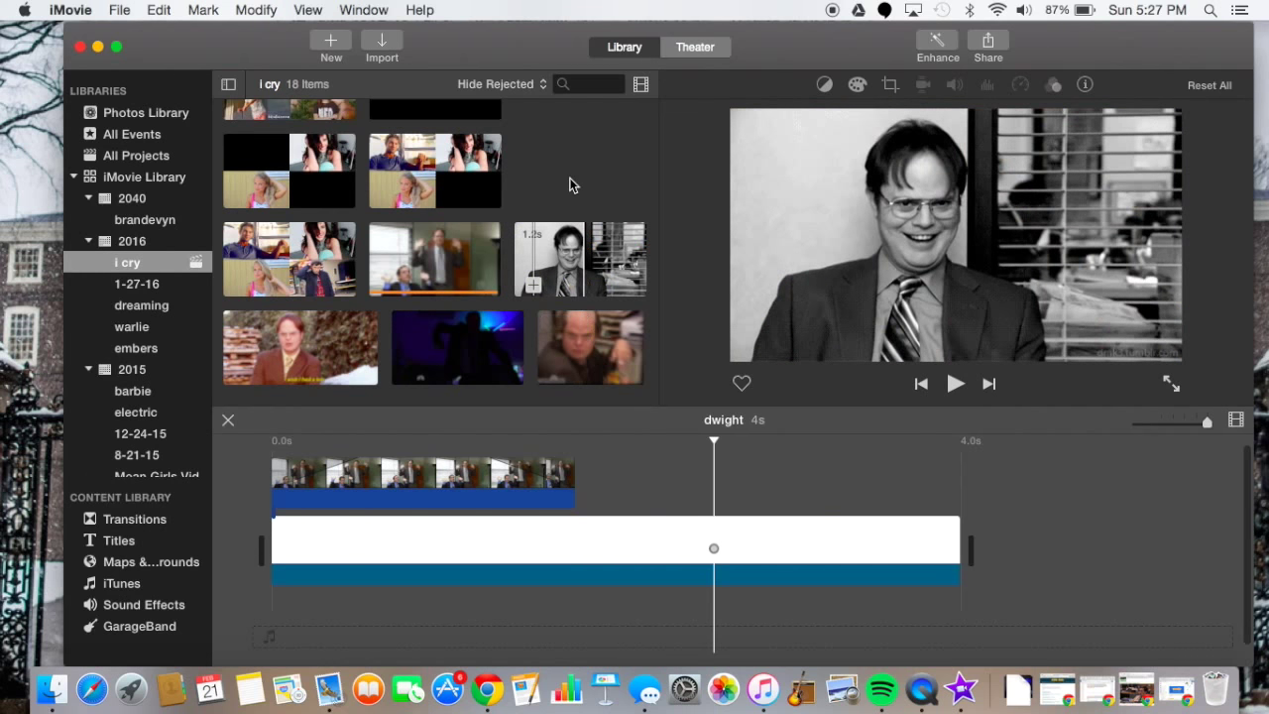
Trim the white background to 1.8 seconds and play the project back.
left_click_drag(959, 549, 582, 542)
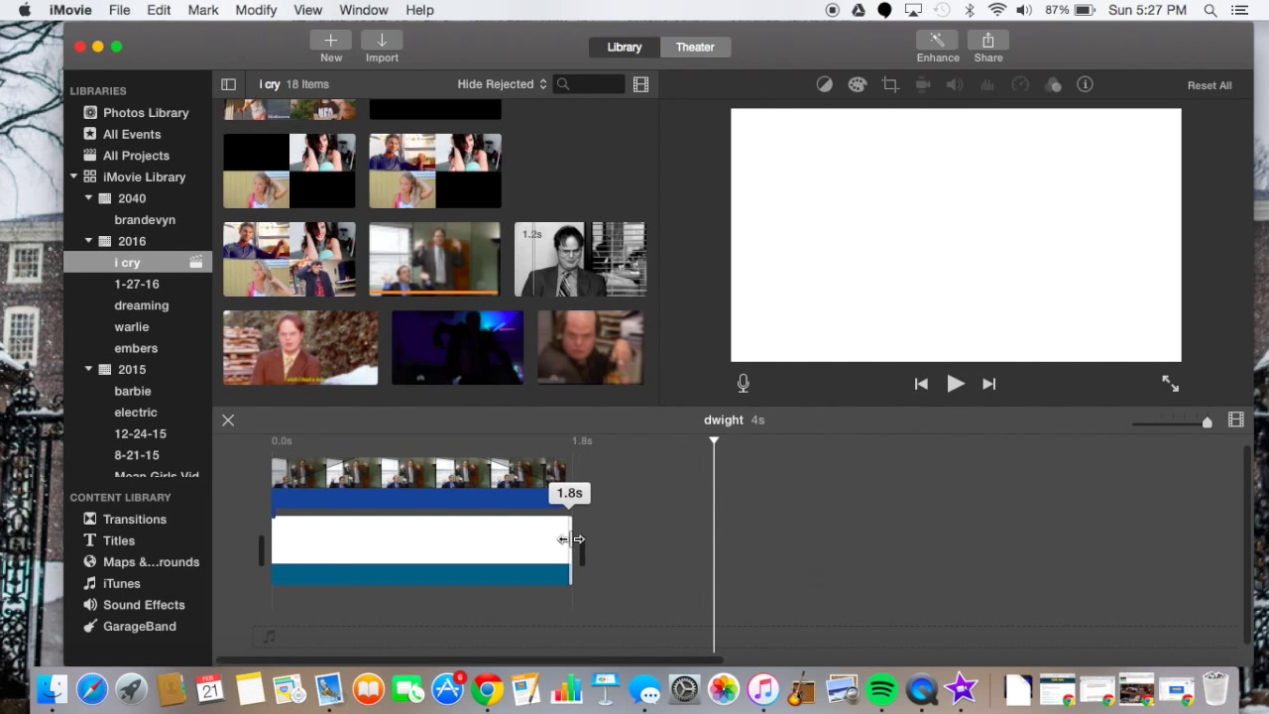
left_click_drag(575, 539, 566, 547)
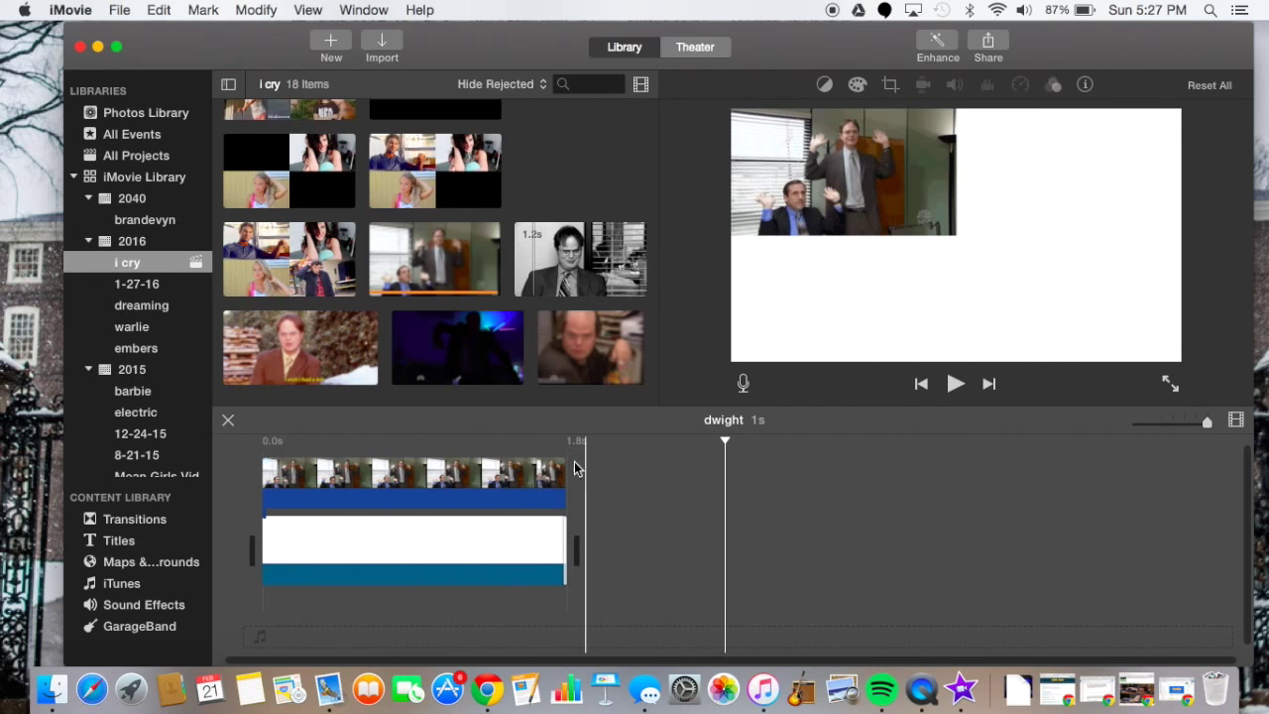
key("space")
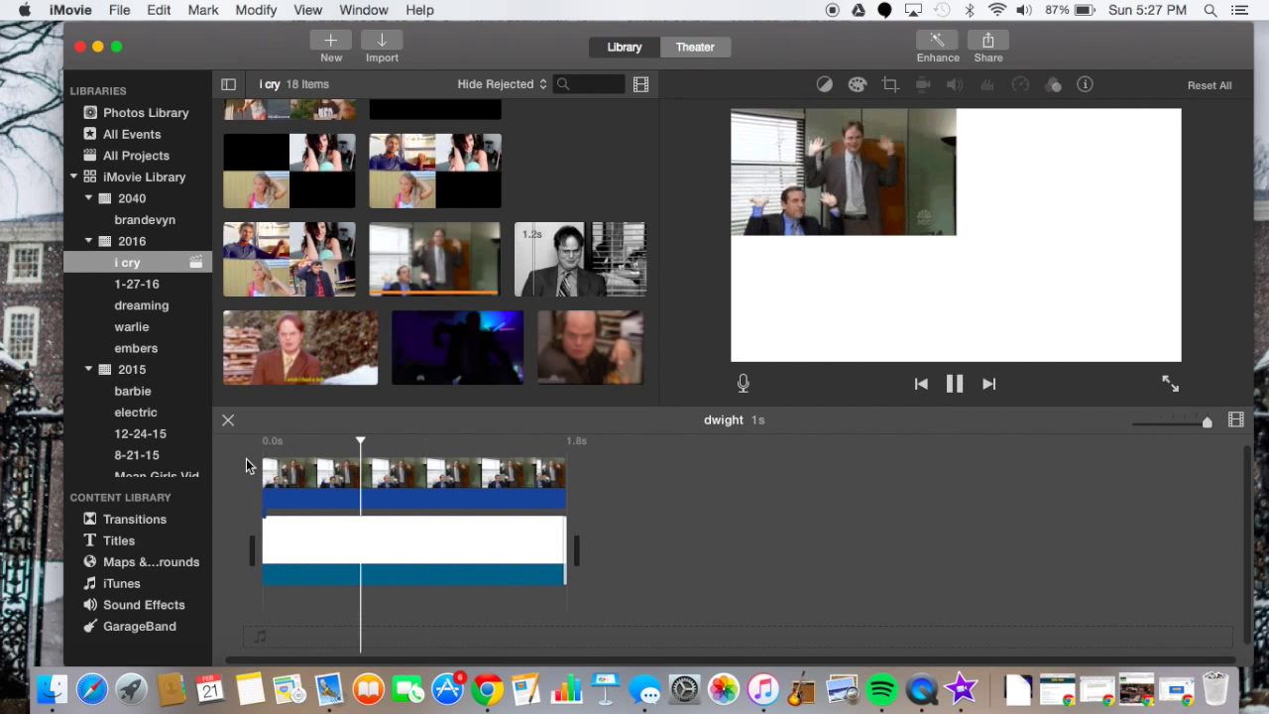
Export the project as a video file titled dwightone to the Lexar drive.
left_click(989, 47)
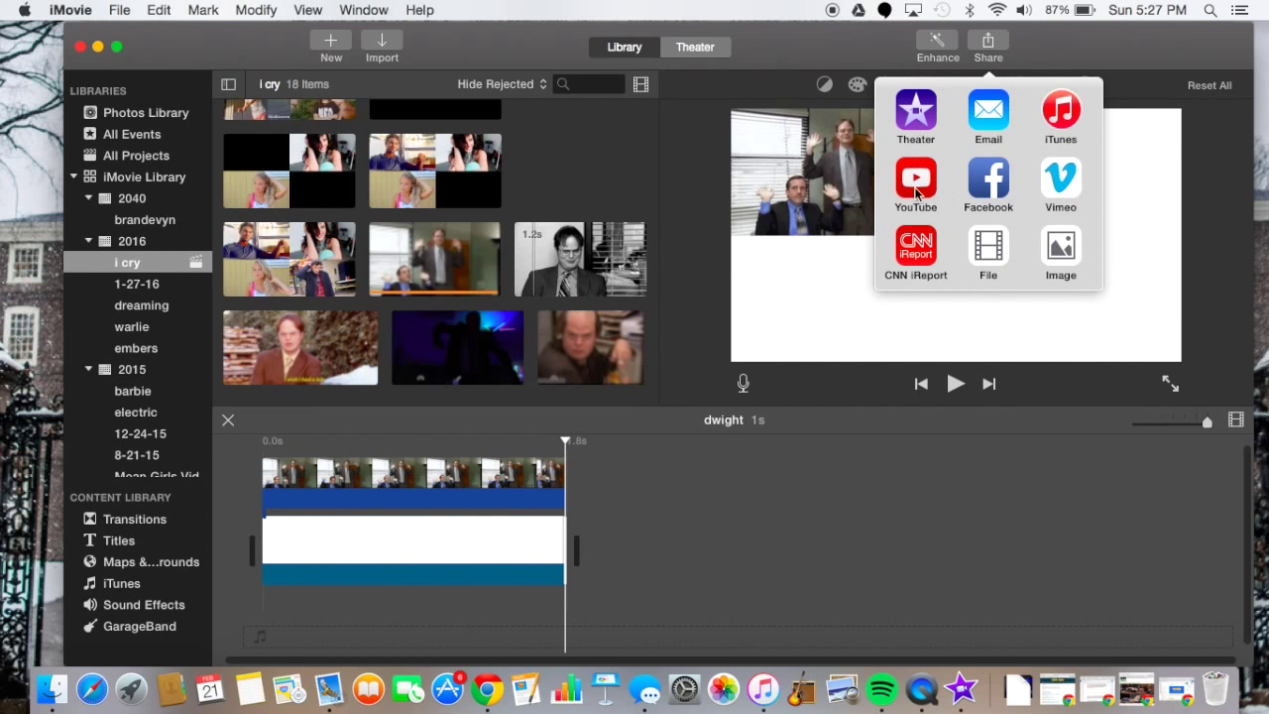
left_click(989, 250)
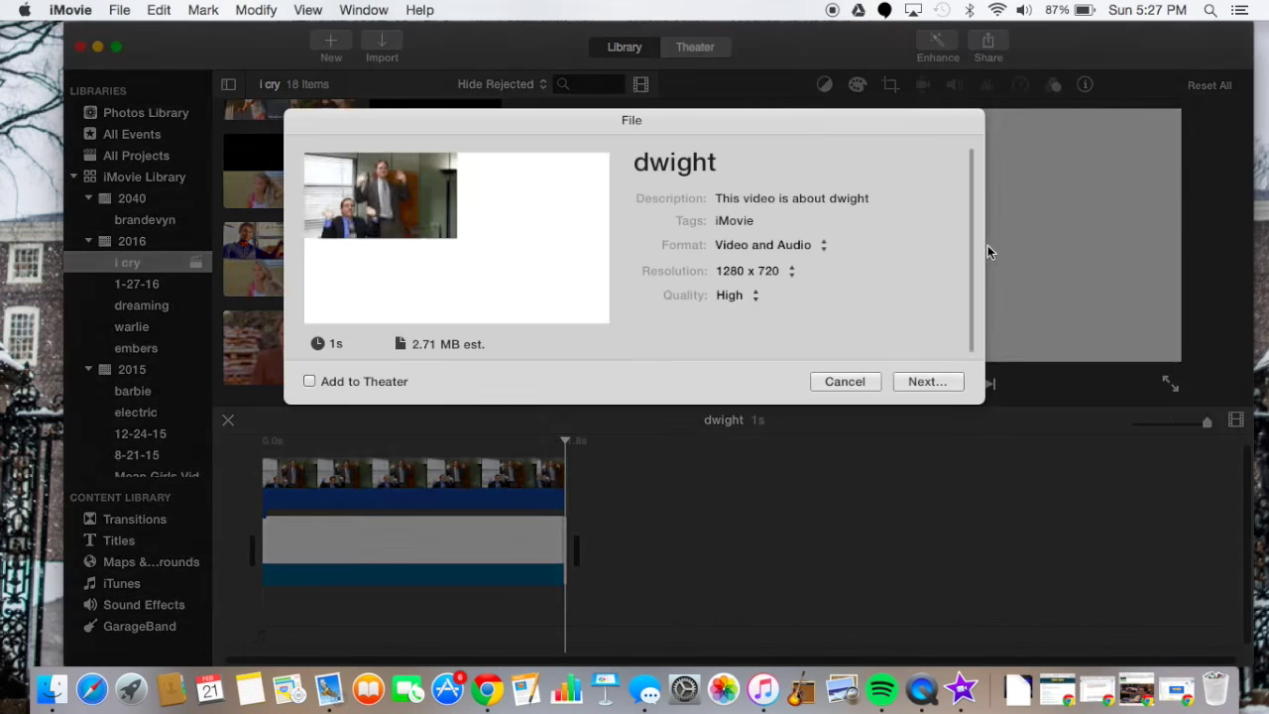
left_click(745, 173)
type("one")
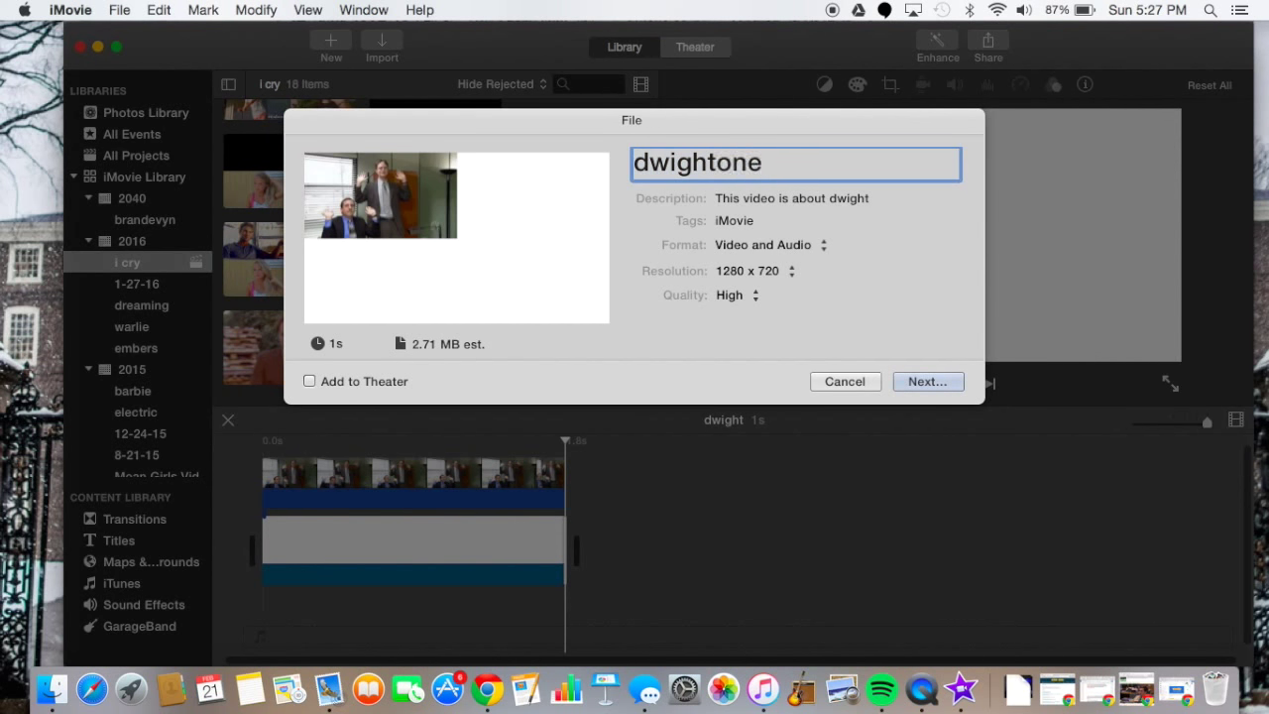
left_click(924, 384)
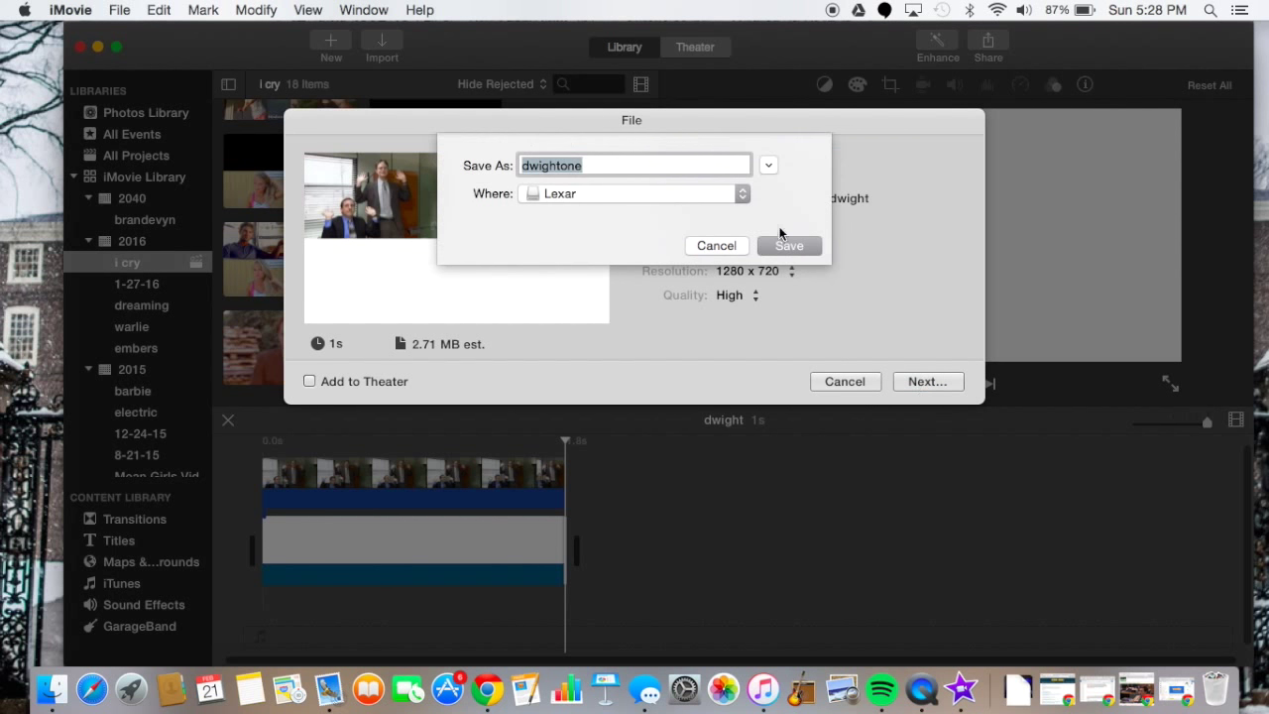
left_click(780, 251)
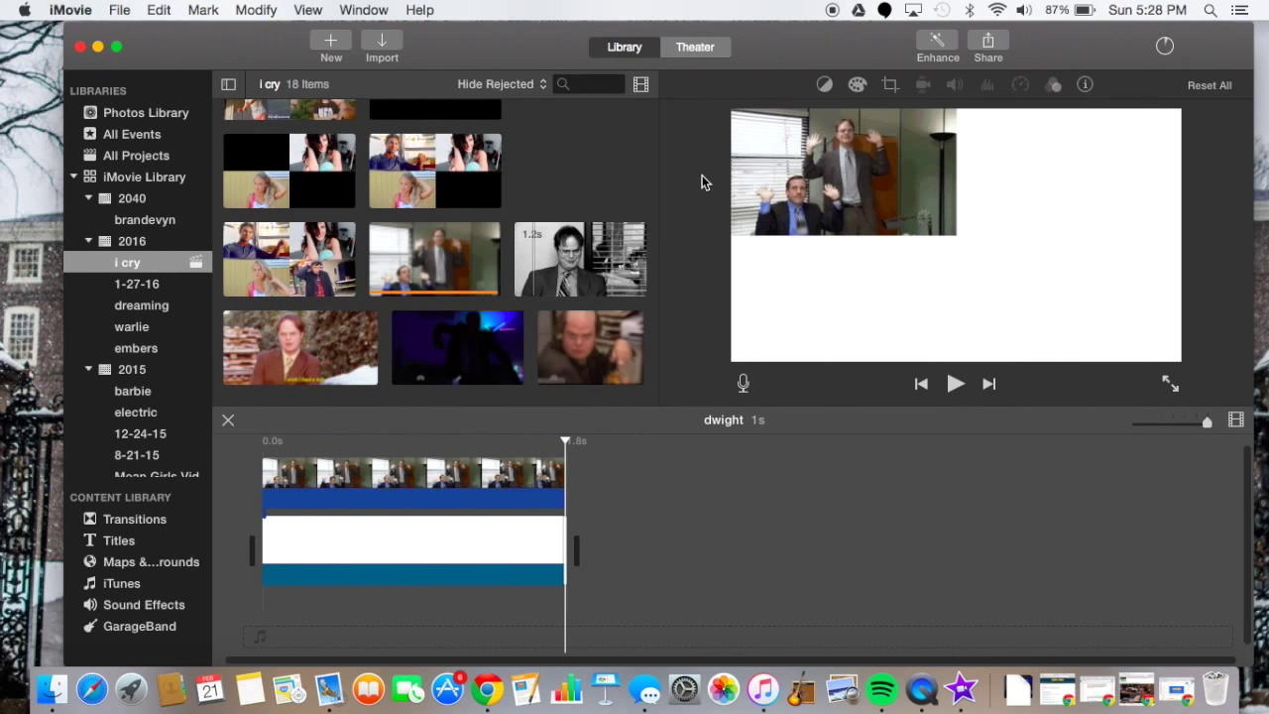
left_click(381, 49)
Import dwightone.mp4, replace both timeline clips with it, and play it back.
left_click(390, 373)
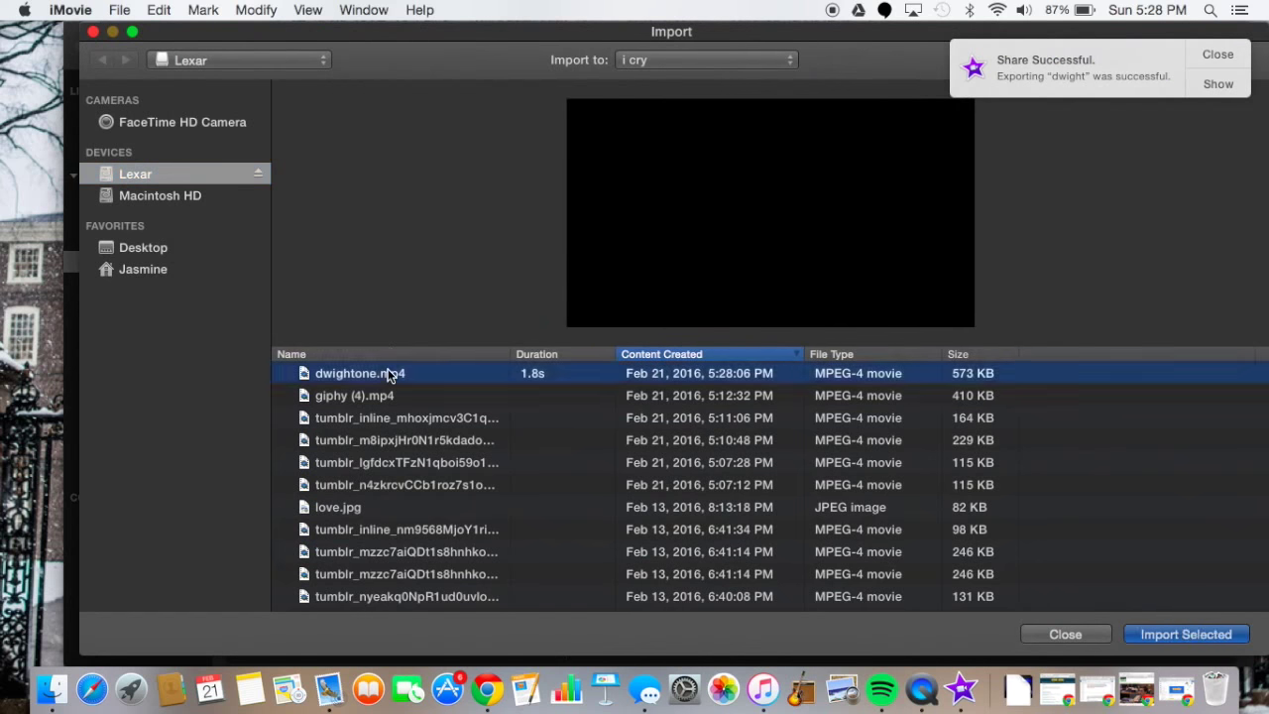
double_click(390, 373)
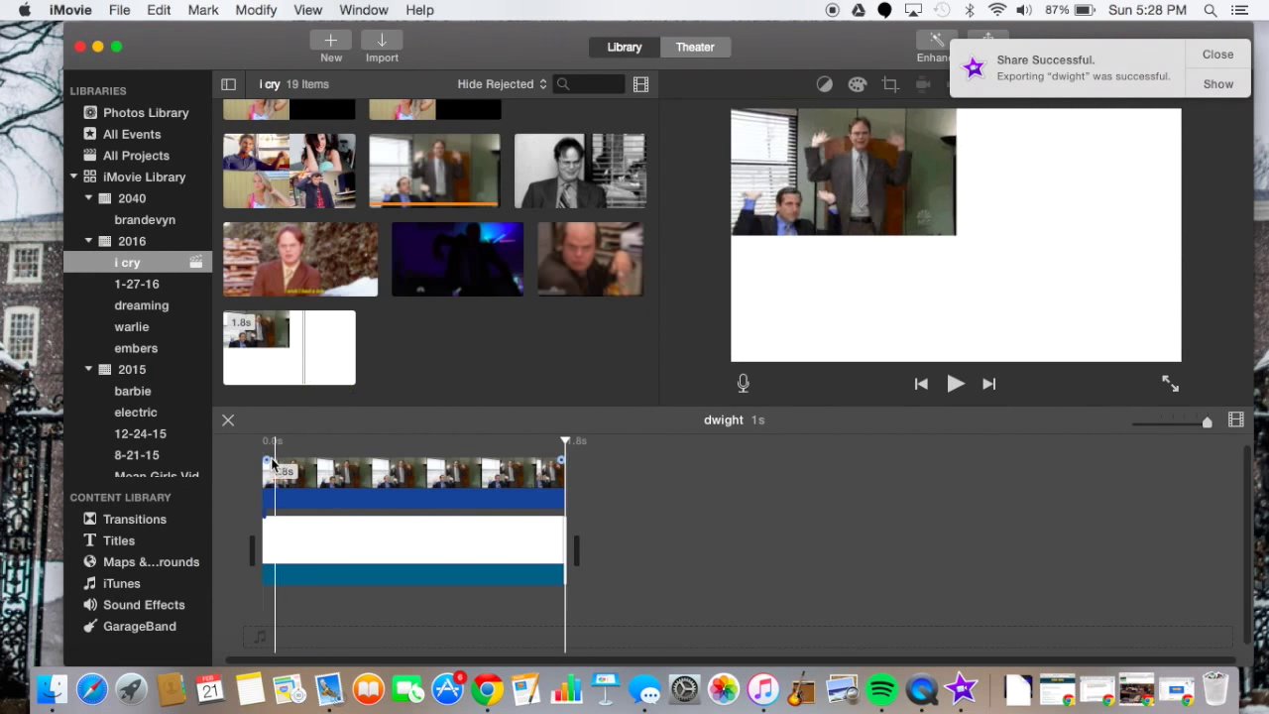
left_click_drag(266, 446, 557, 599)
key("Delete")
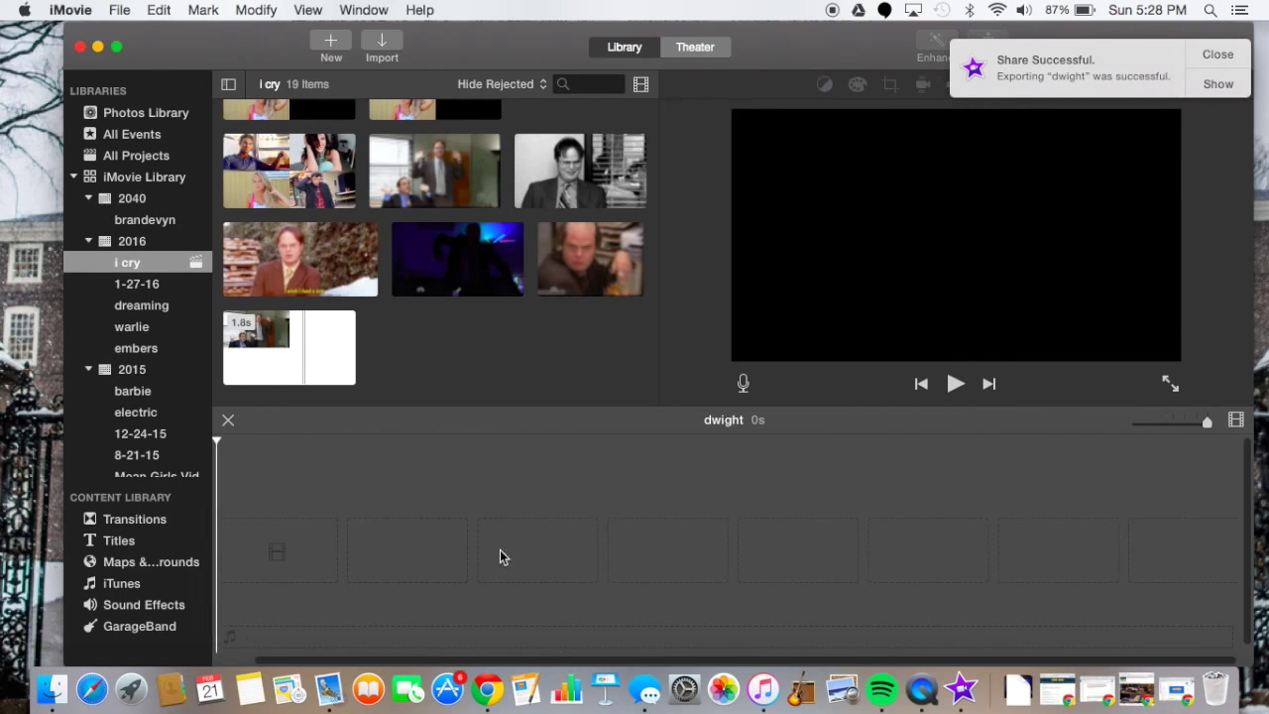
left_click_drag(346, 363, 270, 512)
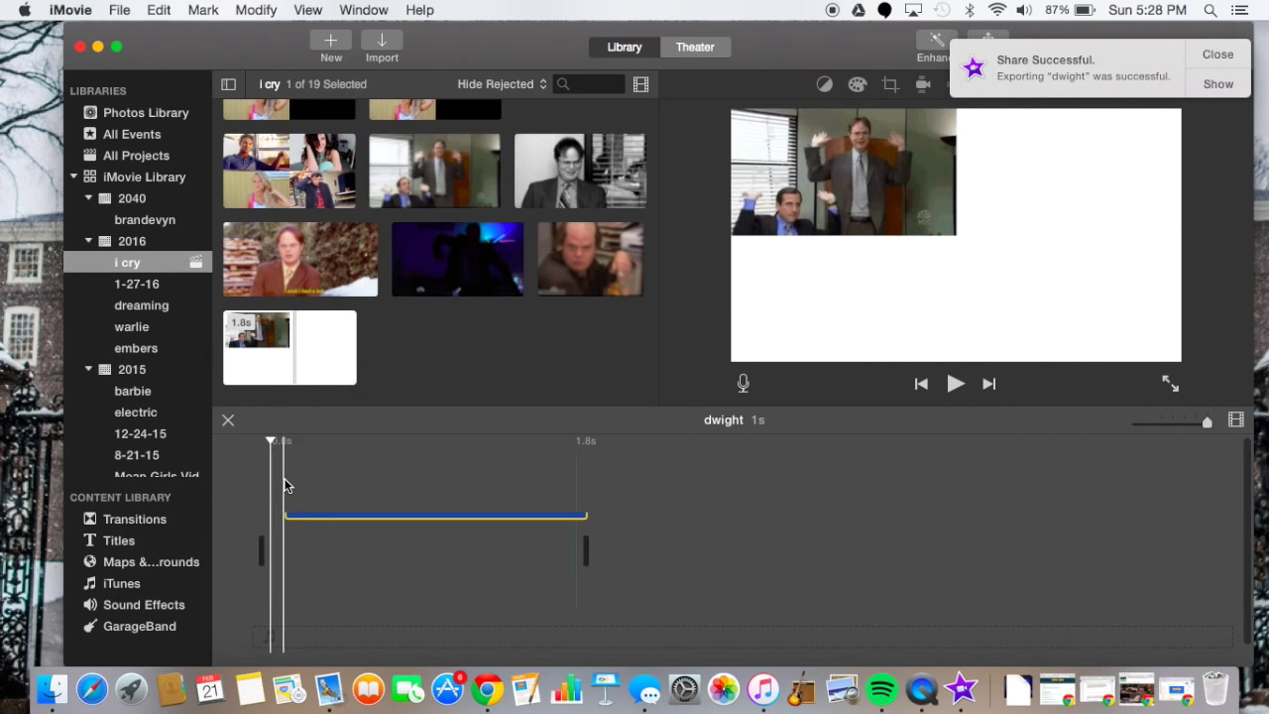
key("space")
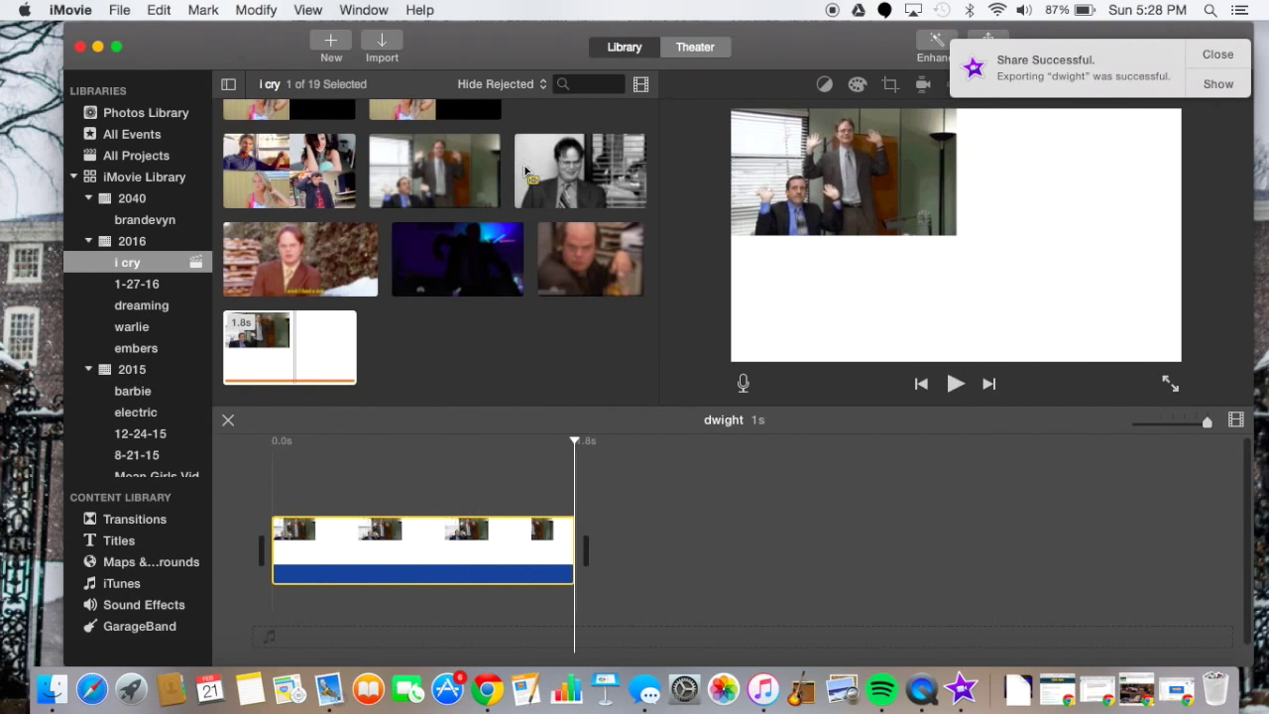
Overlay the black-and-white Dwight clip as a top-right picture-in-picture with 0.0 dissolve.
left_click(570, 181)
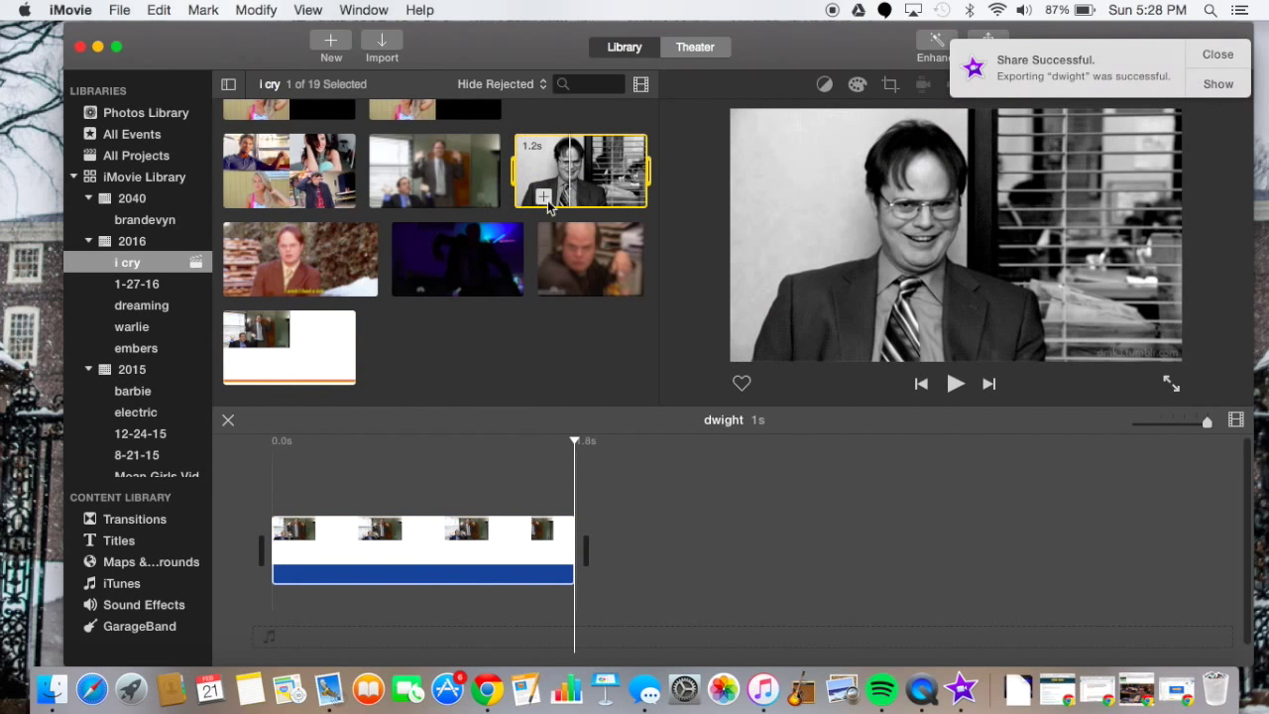
left_click_drag(570, 180, 399, 490)
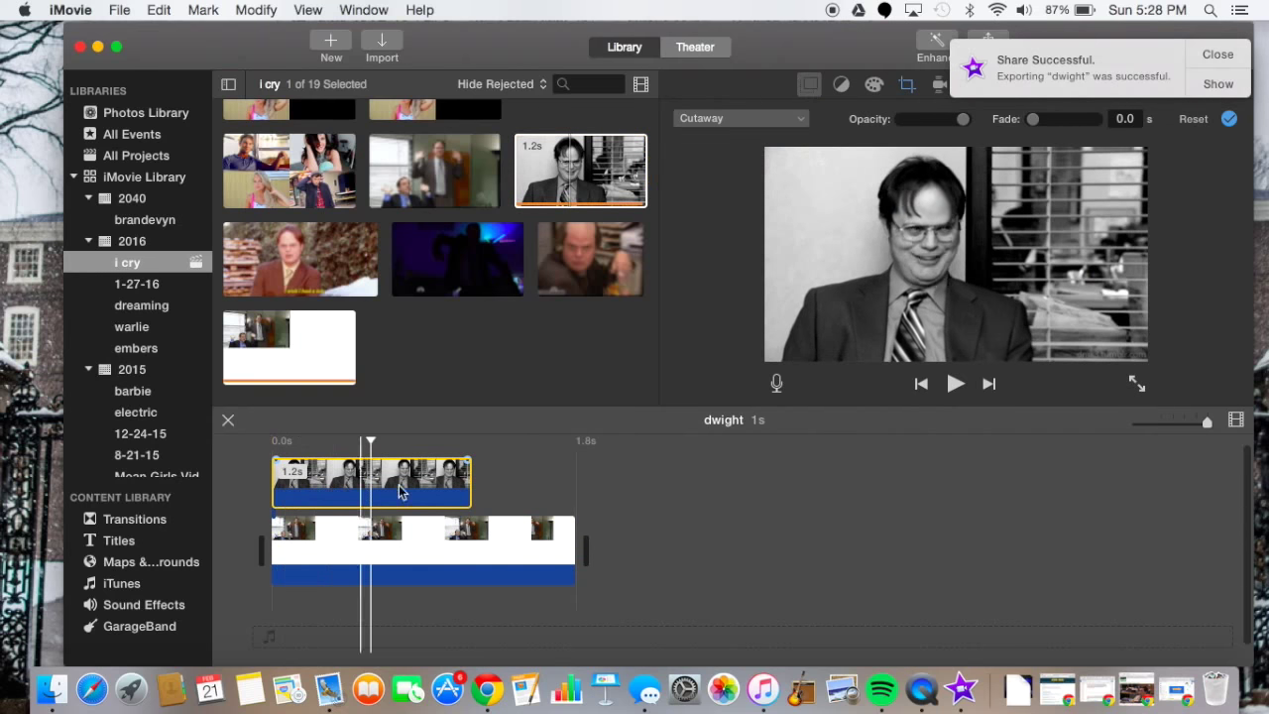
left_click(1216, 52)
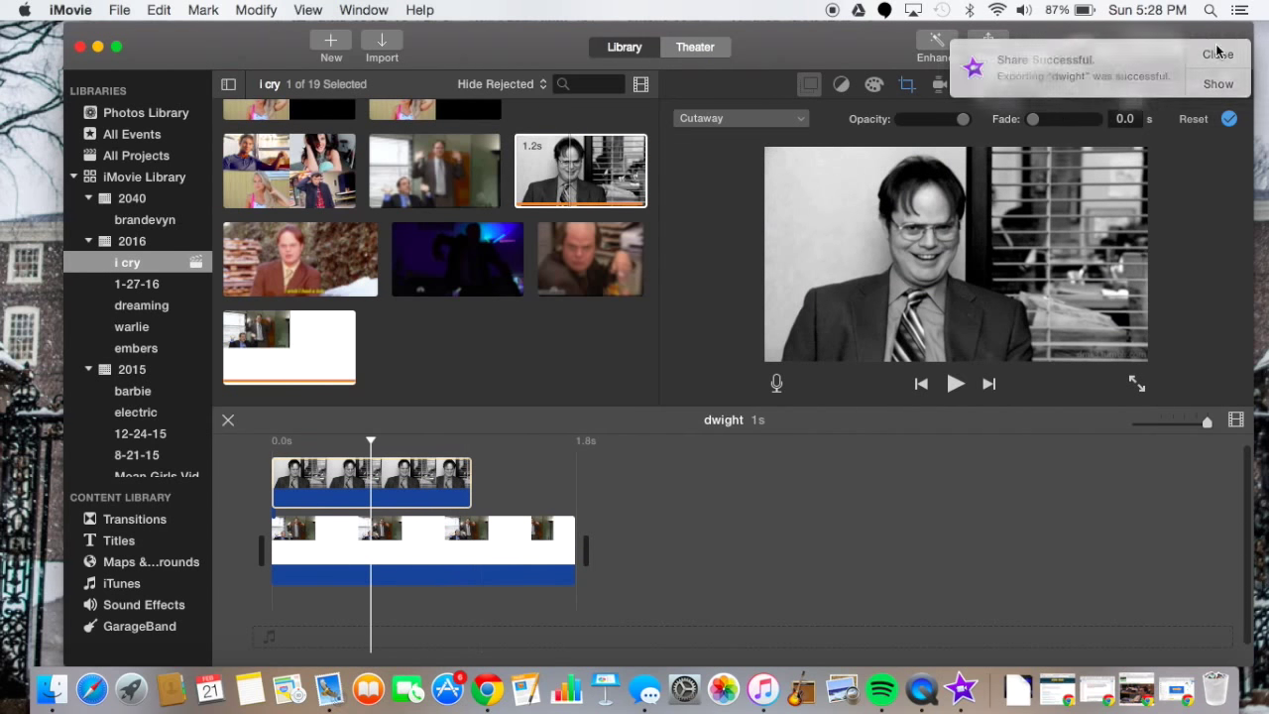
left_click(792, 120)
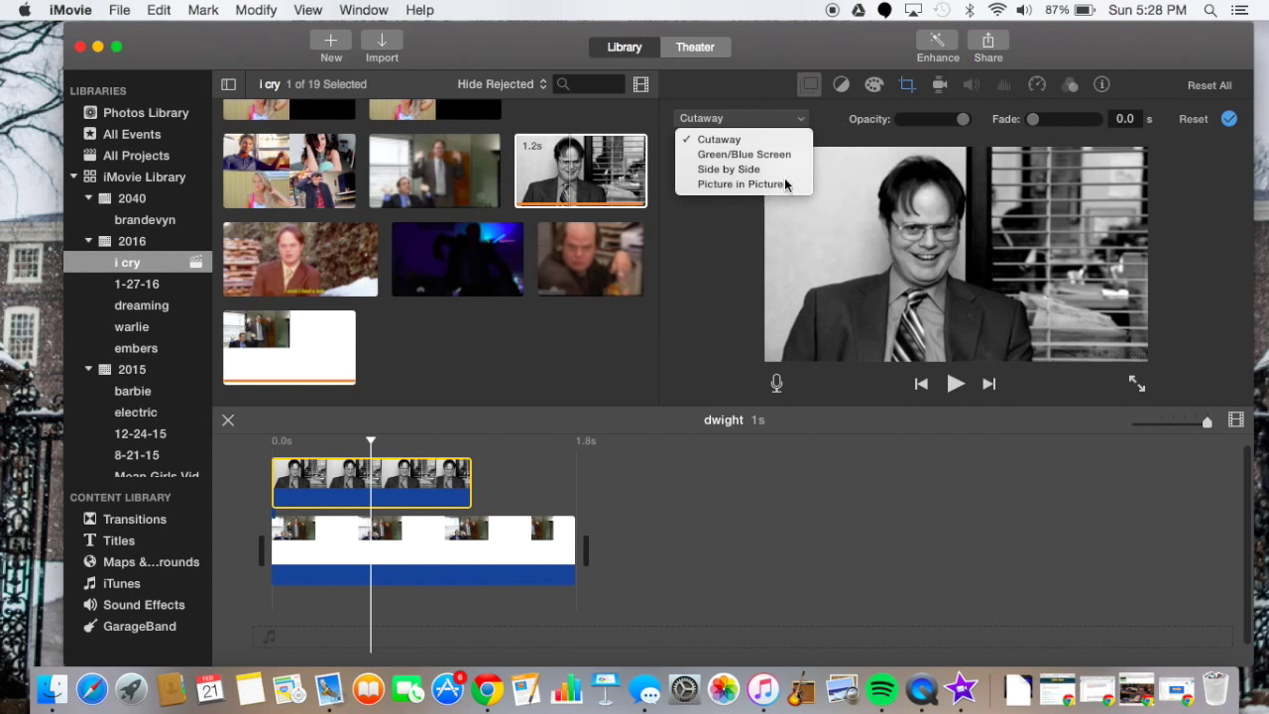
left_click(786, 185)
mouse_move(1059, 195)
left_mouse_down()
mouse_move(1013, 173)
mouse_move(1150, 244)
left_mouse_up()
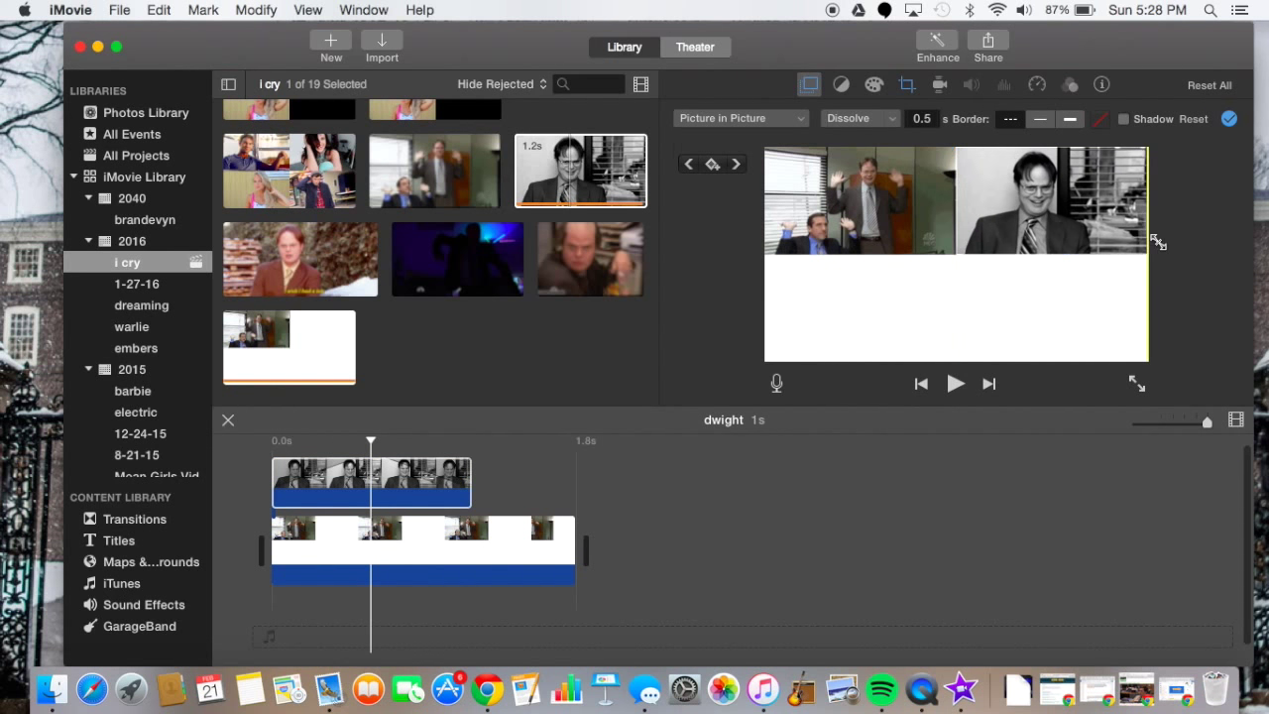
left_click(971, 256)
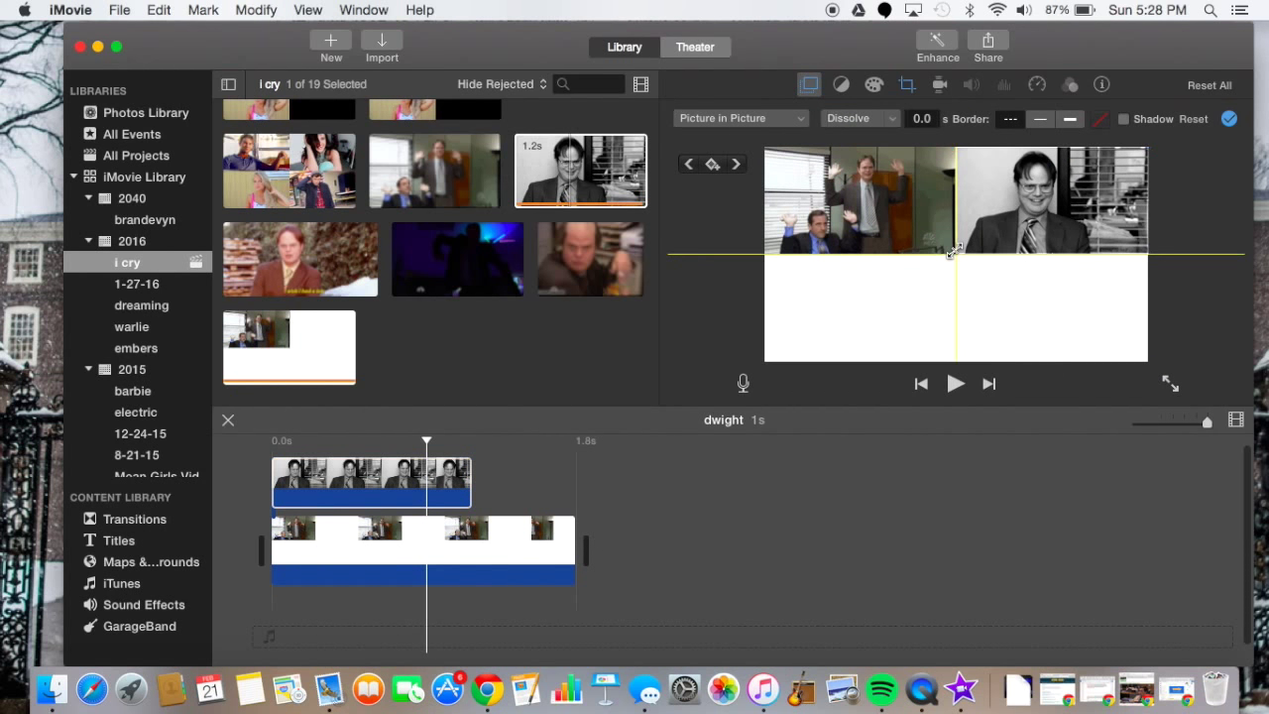
left_click(568, 542)
Trim the base clip to about 1.2 seconds, preview, then extend it to about 1.4 seconds.
left_click_drag(568, 542, 461, 538)
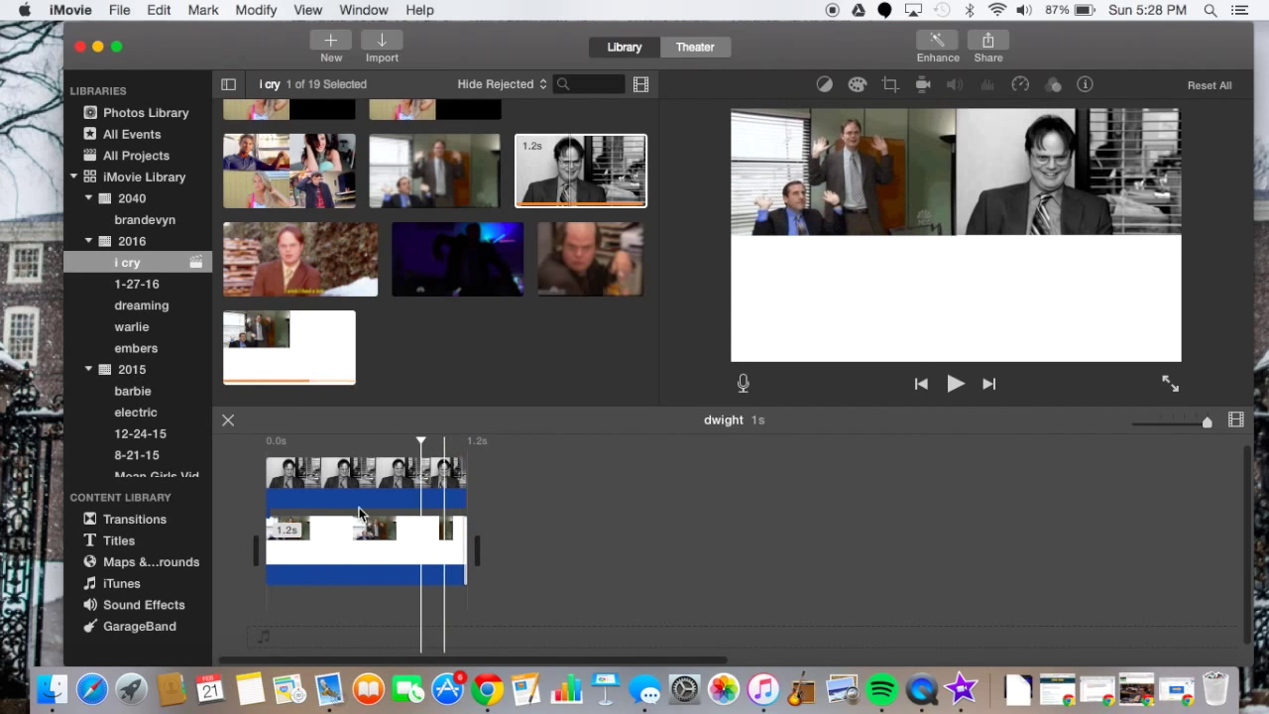
key("space")
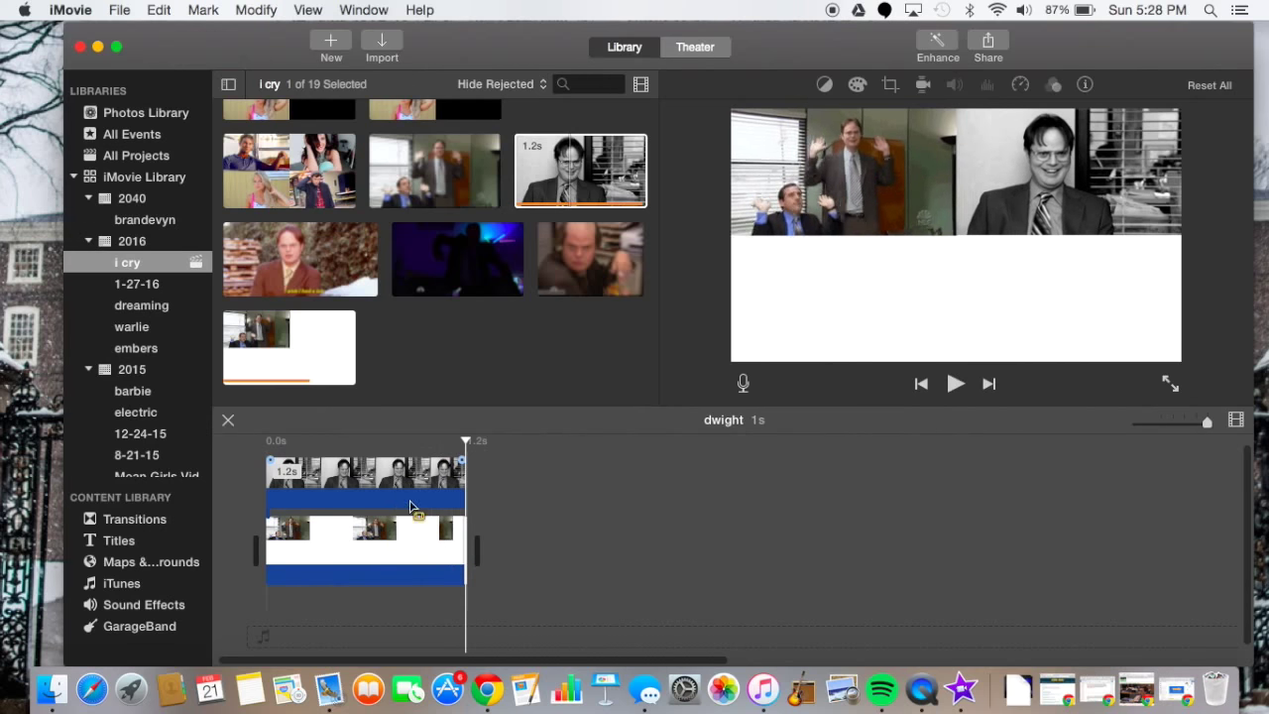
key("space")
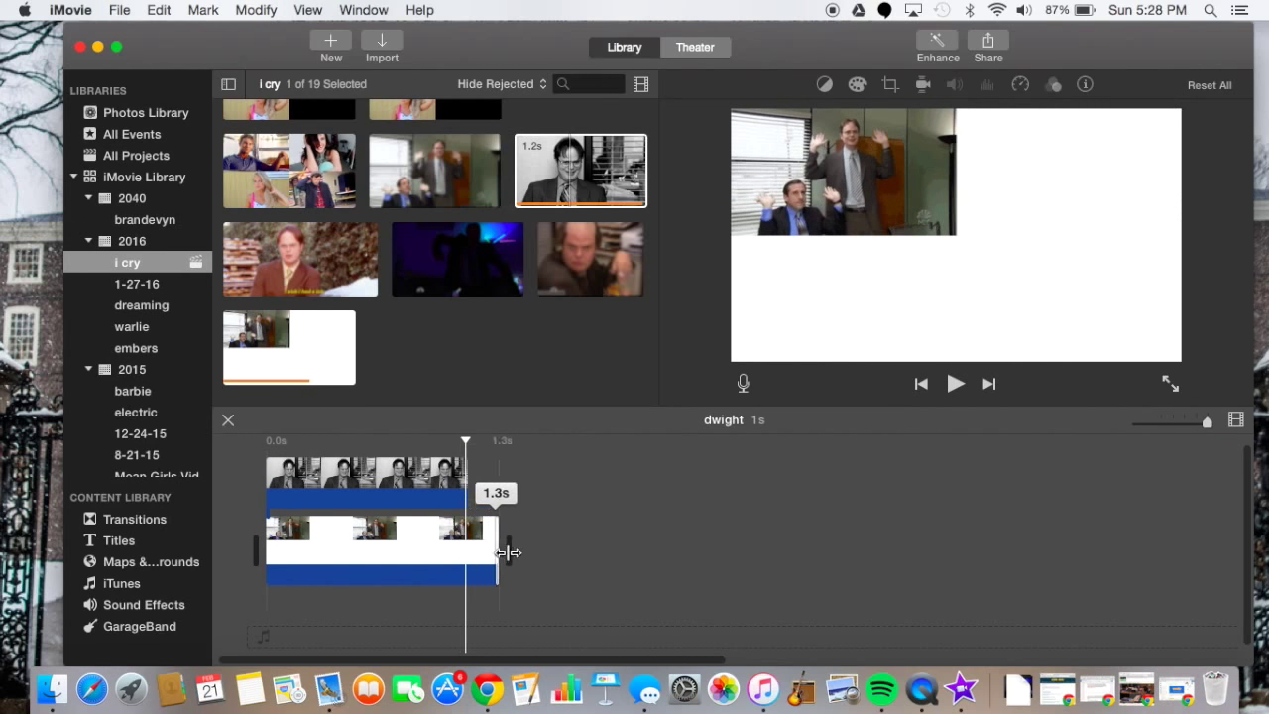
left_click_drag(471, 549, 513, 550)
left_click(436, 476)
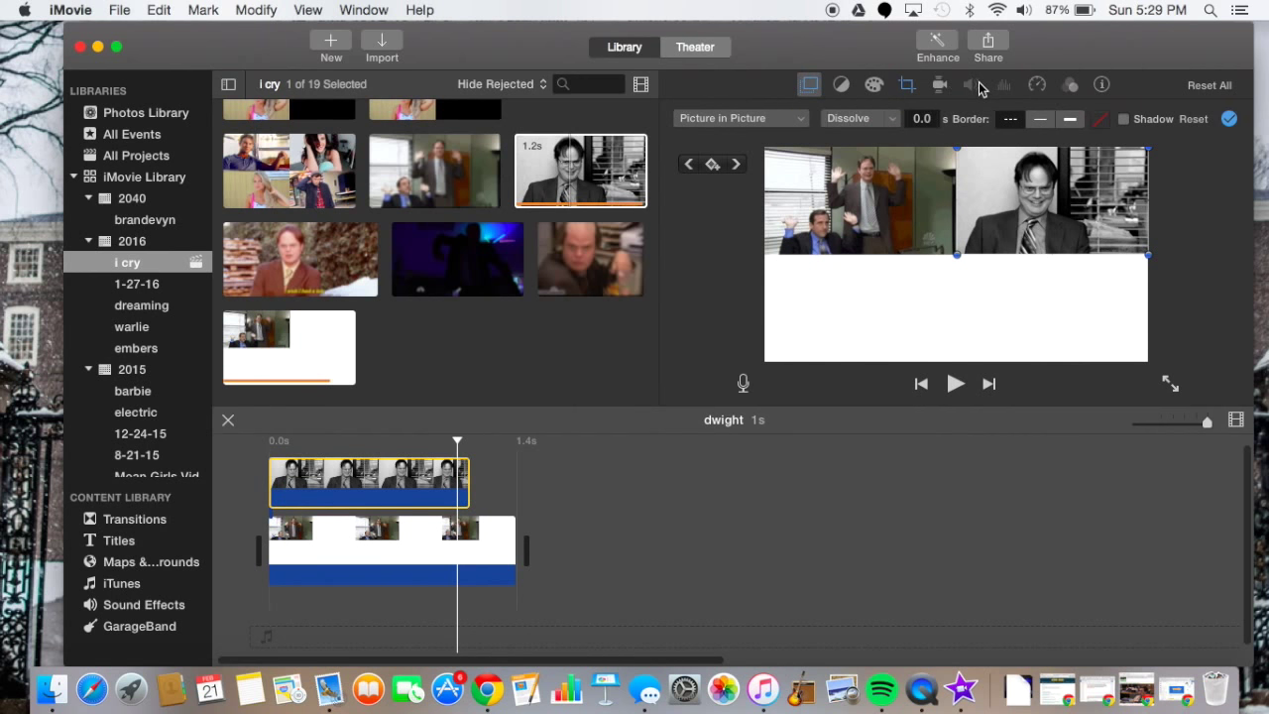
Slow the Dwight overlay to 82% so it ends with the 1.4-second base clip, then preview.
left_click(1036, 84)
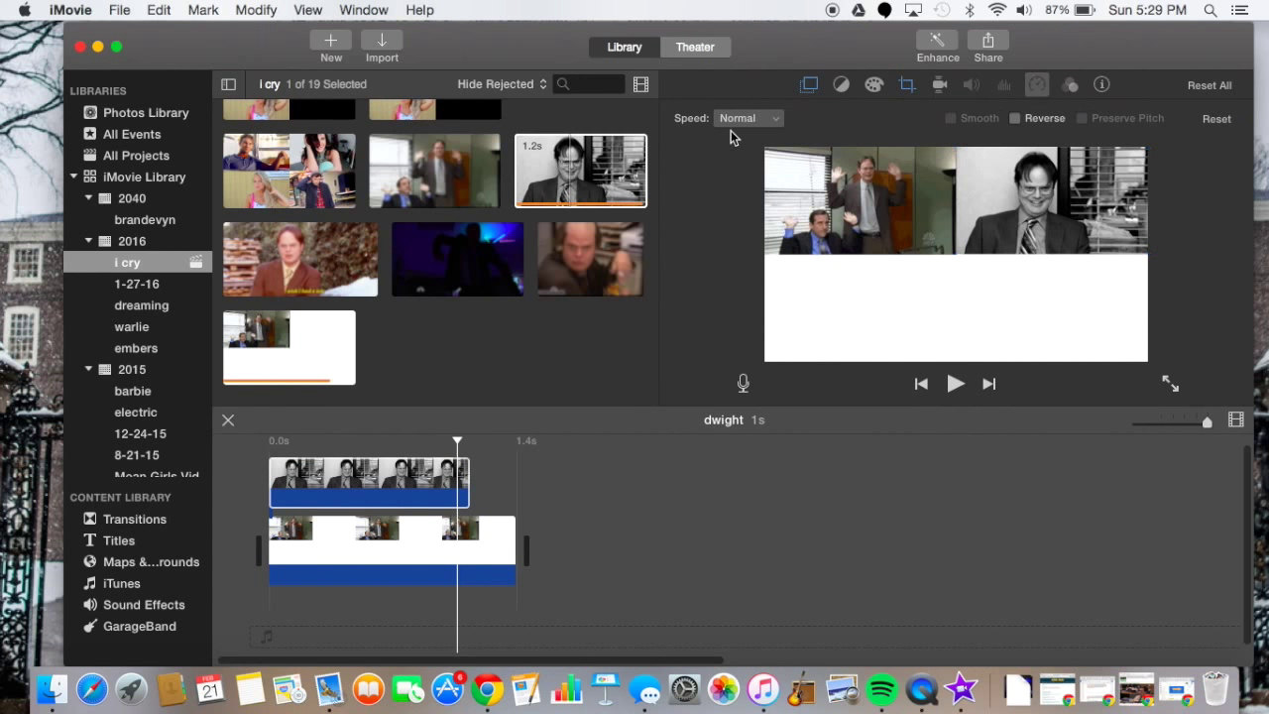
left_click(744, 118)
left_click(753, 132)
mouse_move(467, 501)
left_mouse_down()
mouse_move(686, 500)
mouse_move(496, 491)
left_mouse_up()
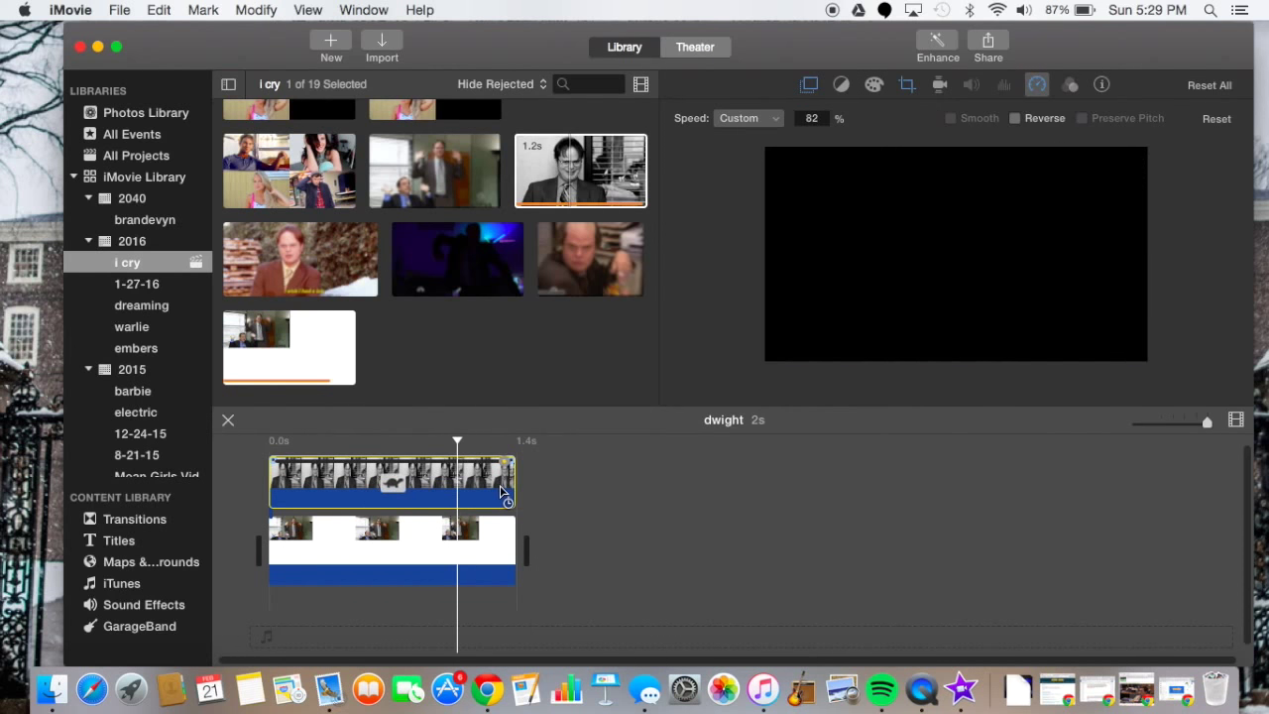
key("space")
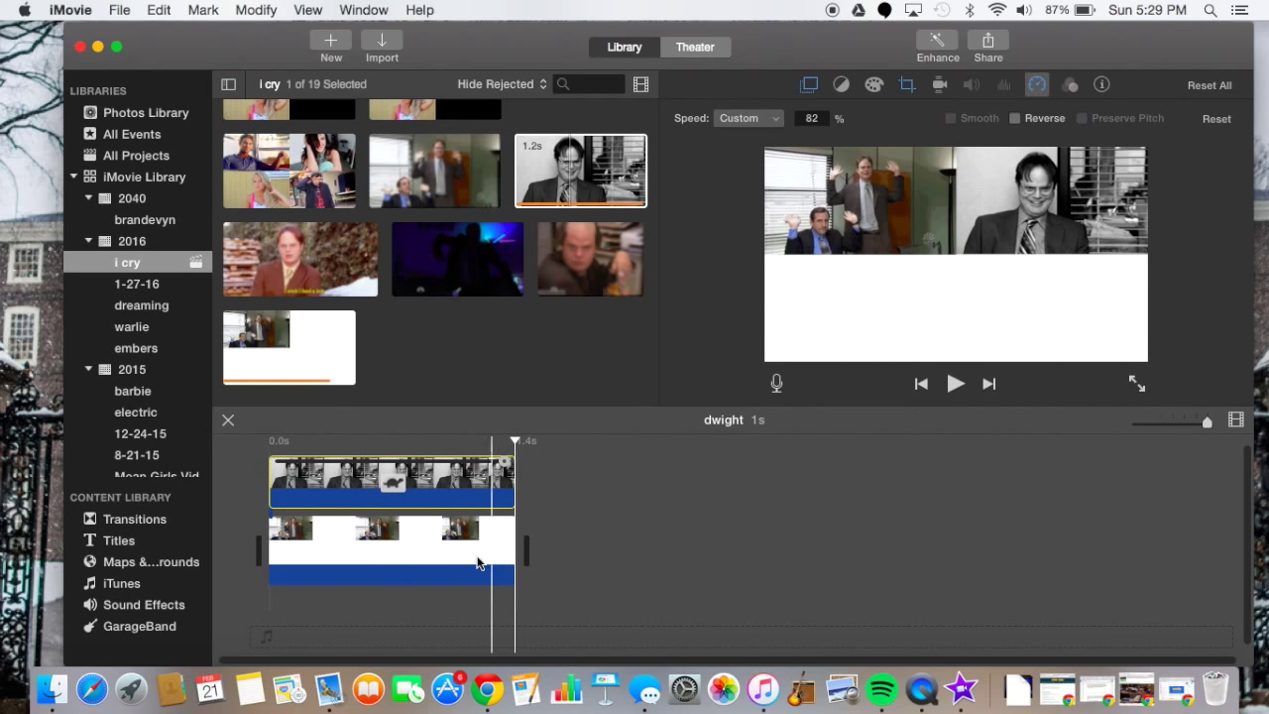
left_click(432, 495)
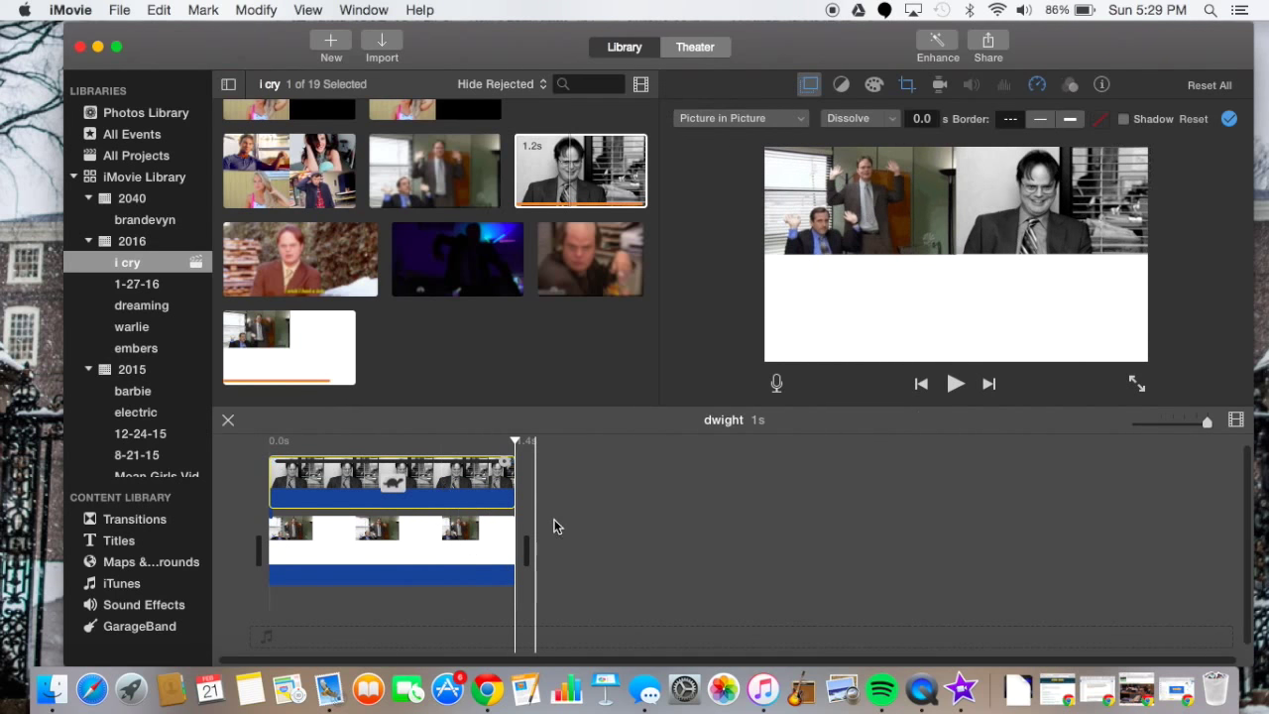
Export the project as a file named dwighttwo to the Lexar drive.
left_click(991, 41)
left_click(987, 253)
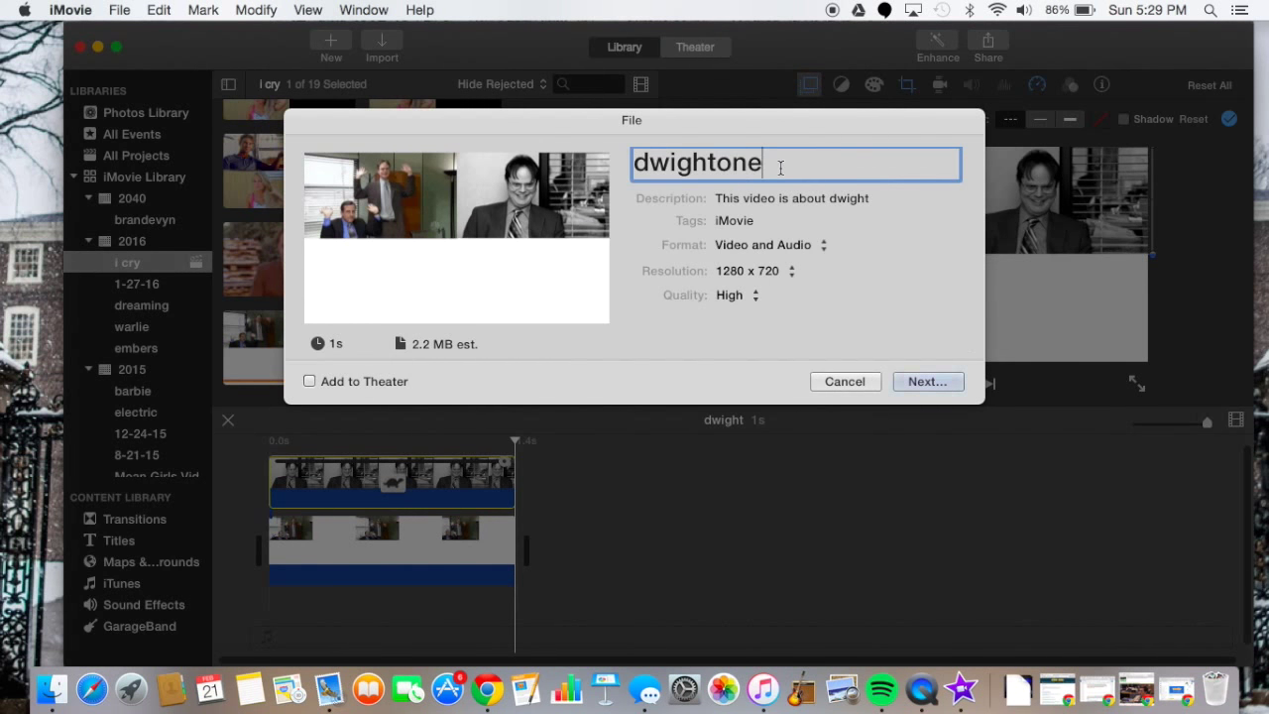
key("Return")
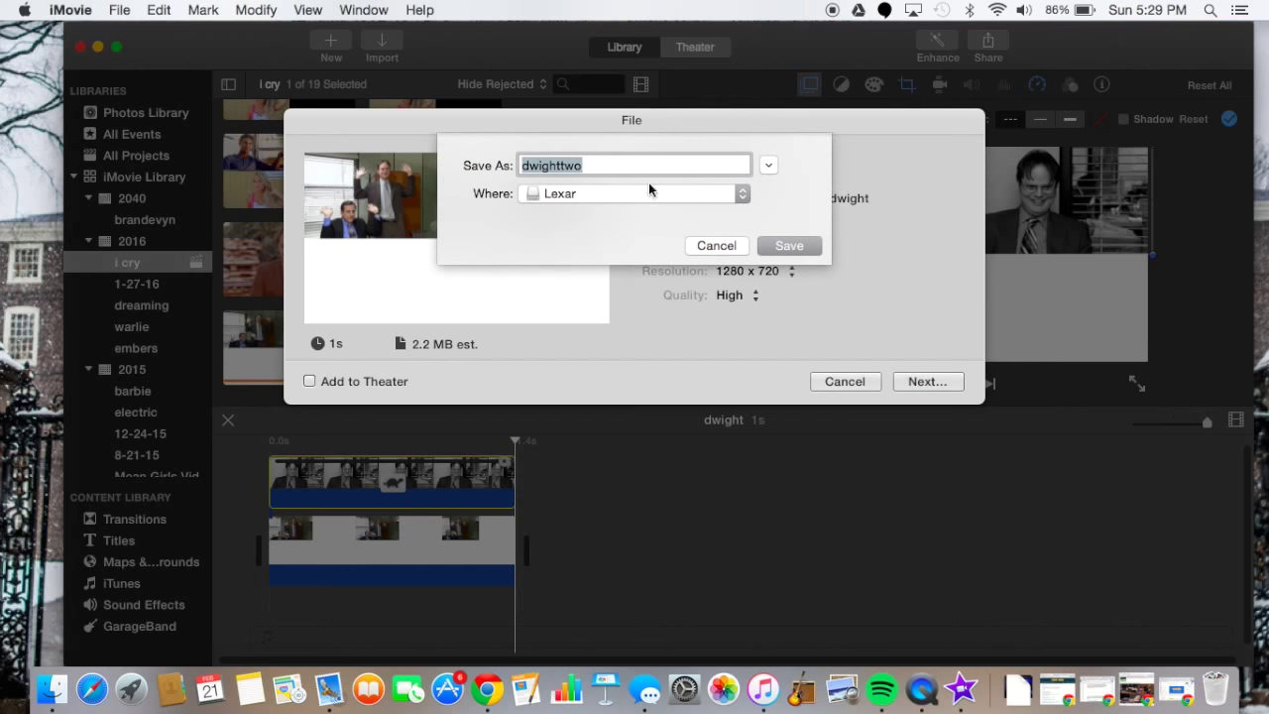
left_click(786, 248)
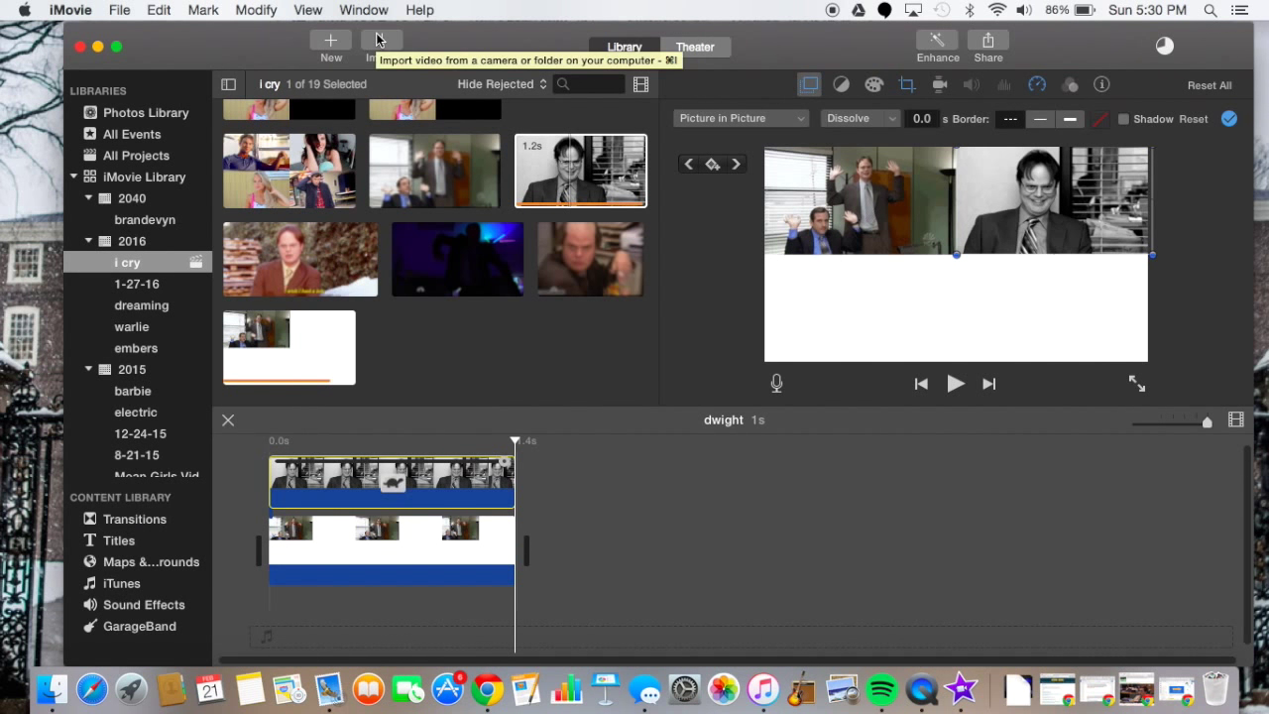
Import dwighttwo.mp4 from Lexar and place it on the timeline beside the original clips.
left_click(376, 40)
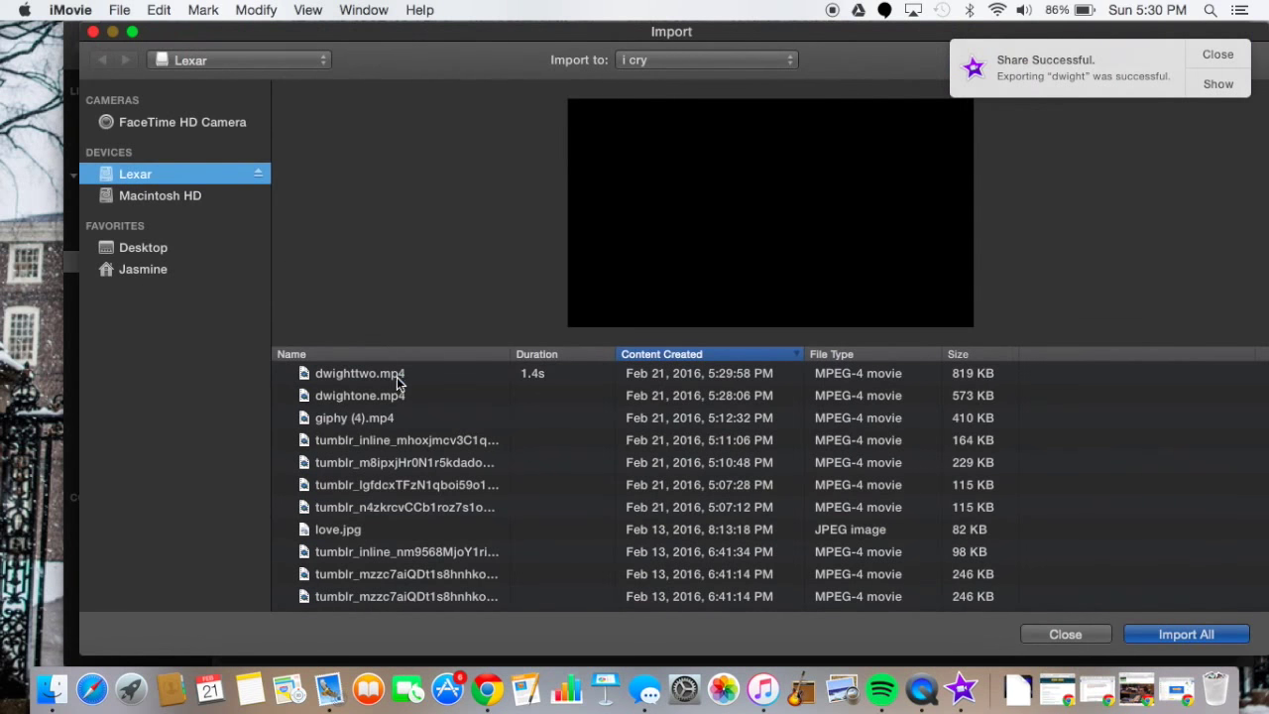
double_click(396, 383)
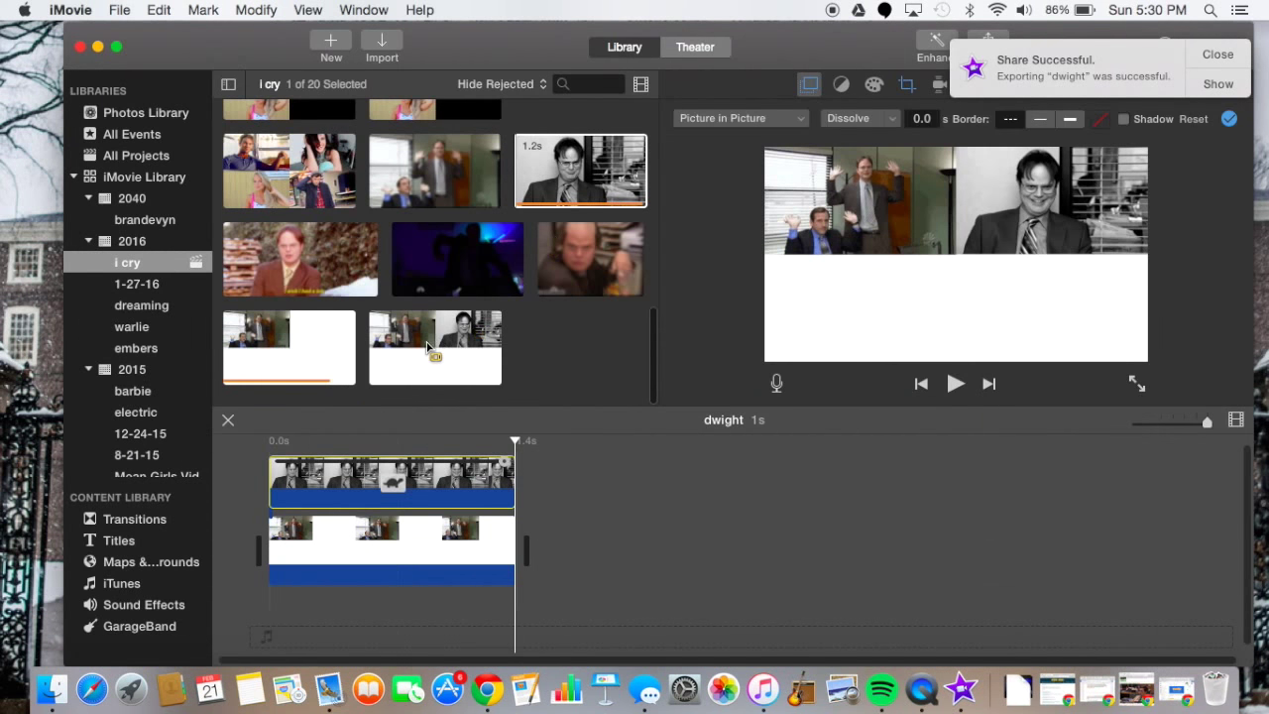
left_click_drag(433, 346, 556, 533)
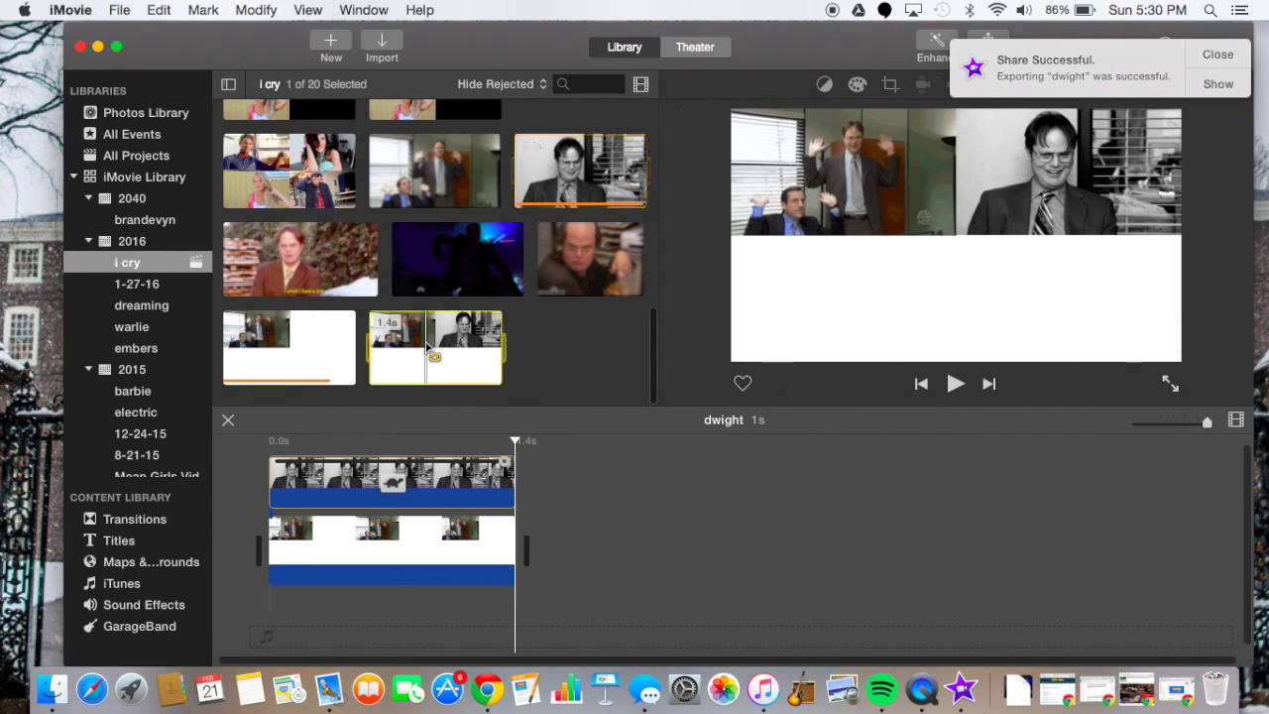
left_click(506, 560)
Delete the original clips and layer the lair clip above the composite, trimmed to its length.
key("Delete")
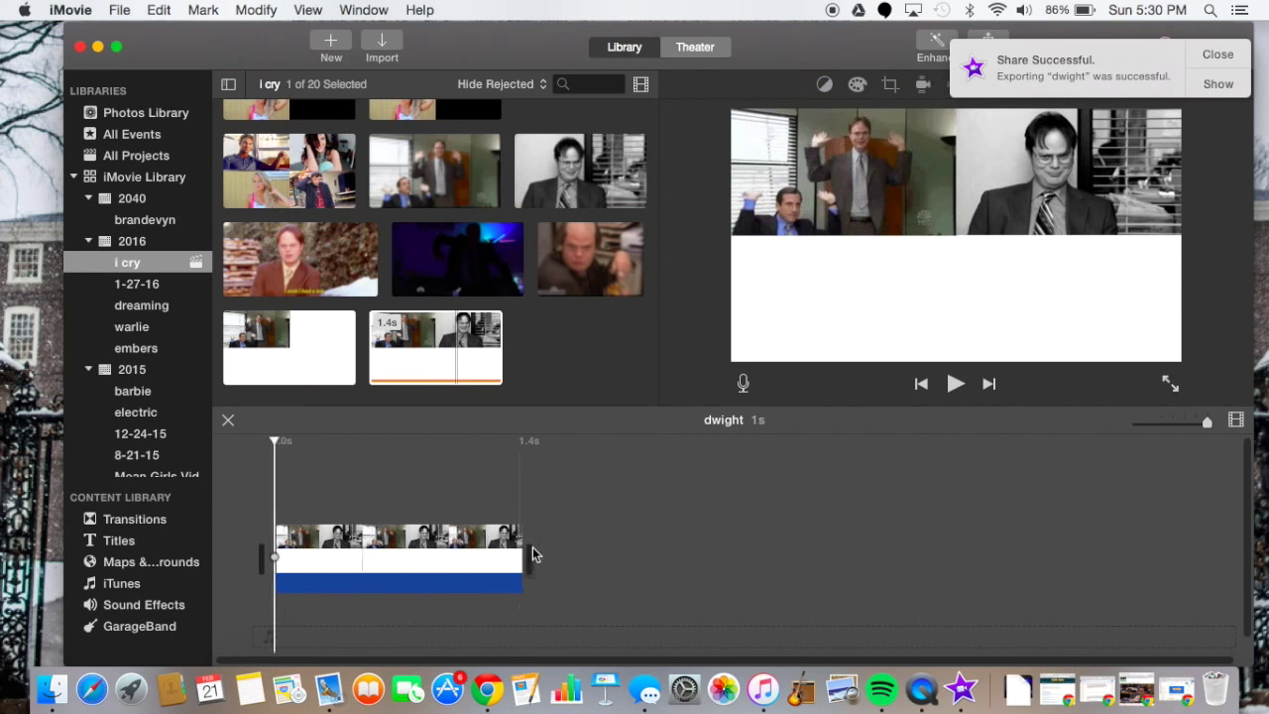
left_click_drag(300, 258, 416, 490)
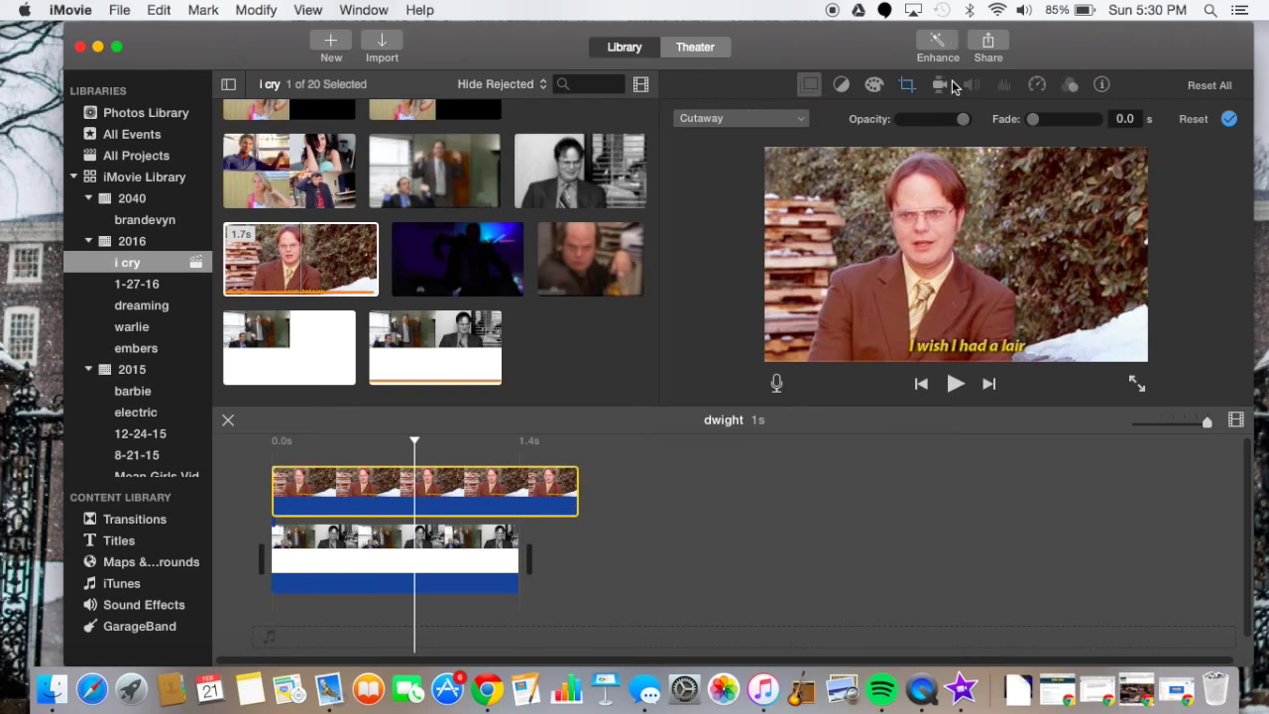
left_click_drag(577, 490, 518, 491)
Make the lair clip a bottom-left picture-in-picture with zero dissolve, then preview.
left_click(739, 118)
left_click(755, 187)
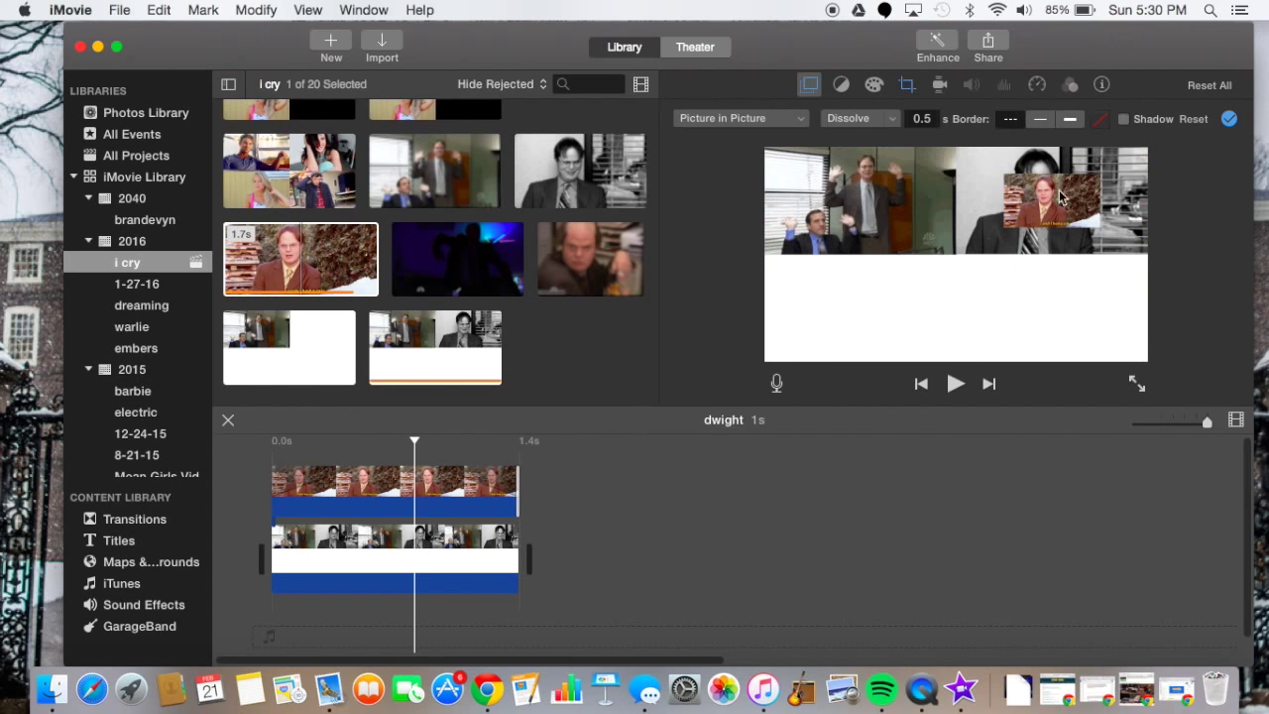
mouse_move(1031, 228)
left_mouse_down()
mouse_move(792, 298)
mouse_move(963, 342)
left_mouse_up()
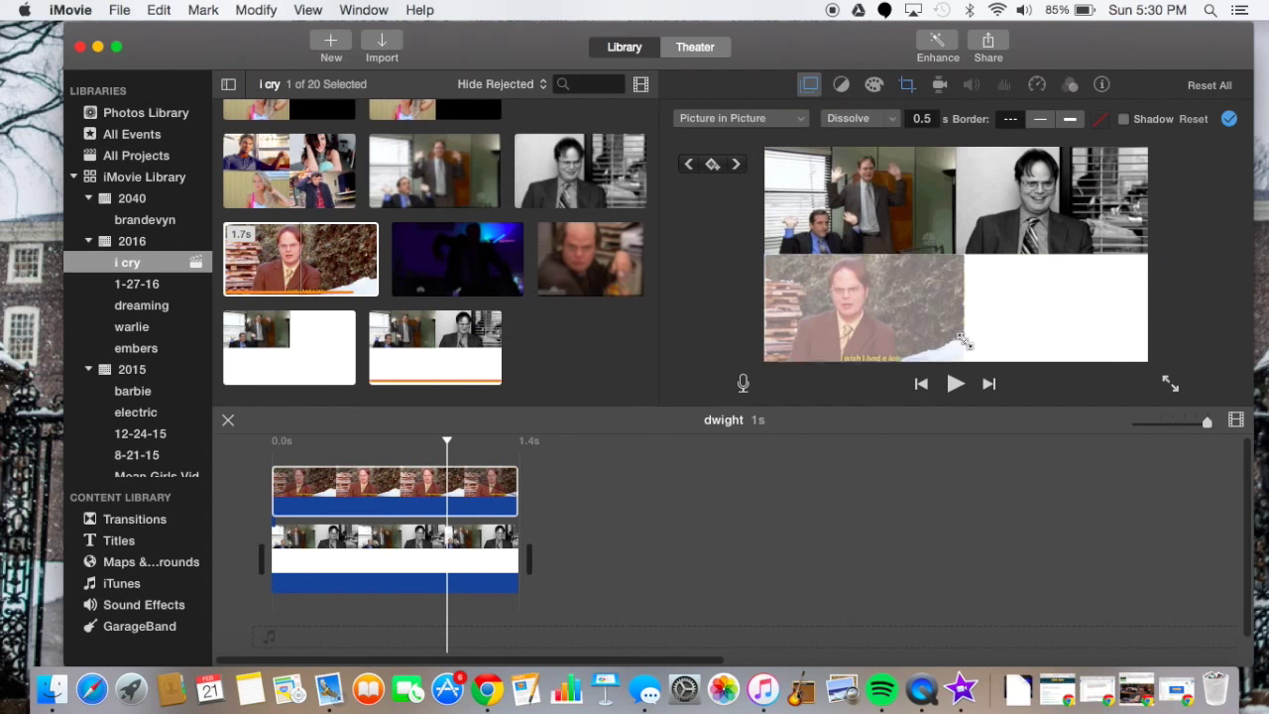
left_click(882, 120)
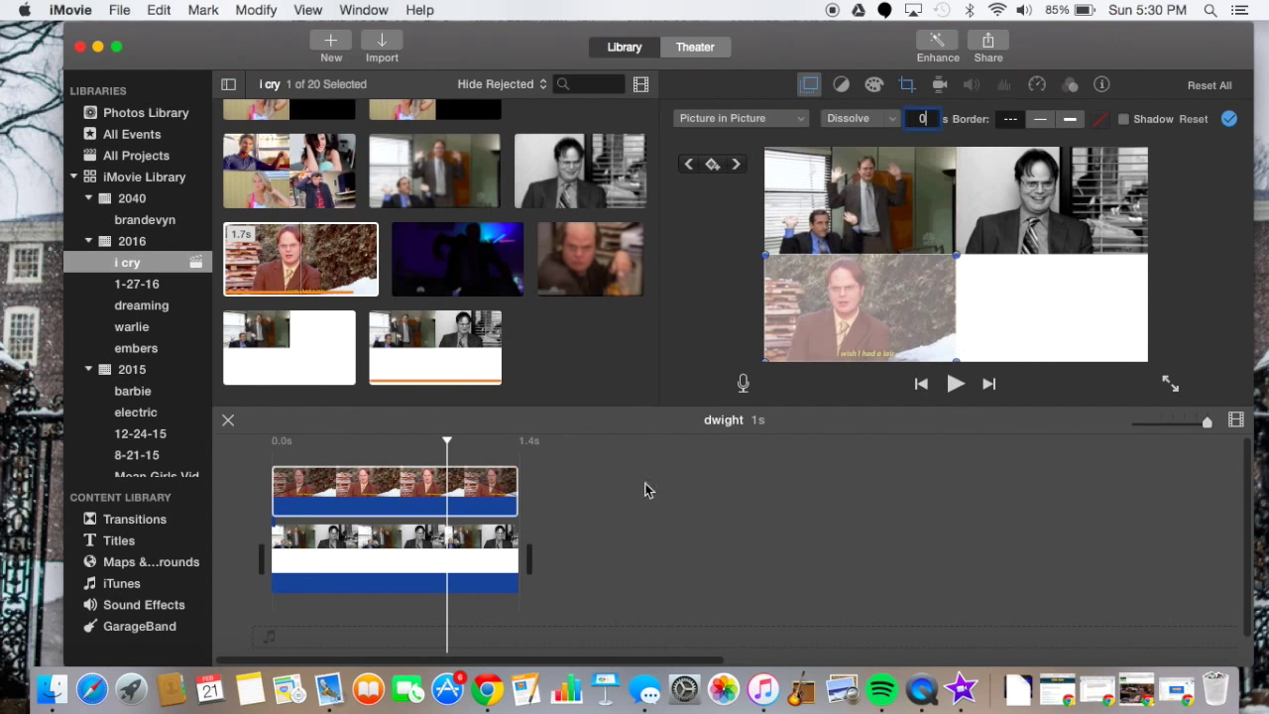
left_click(644, 490)
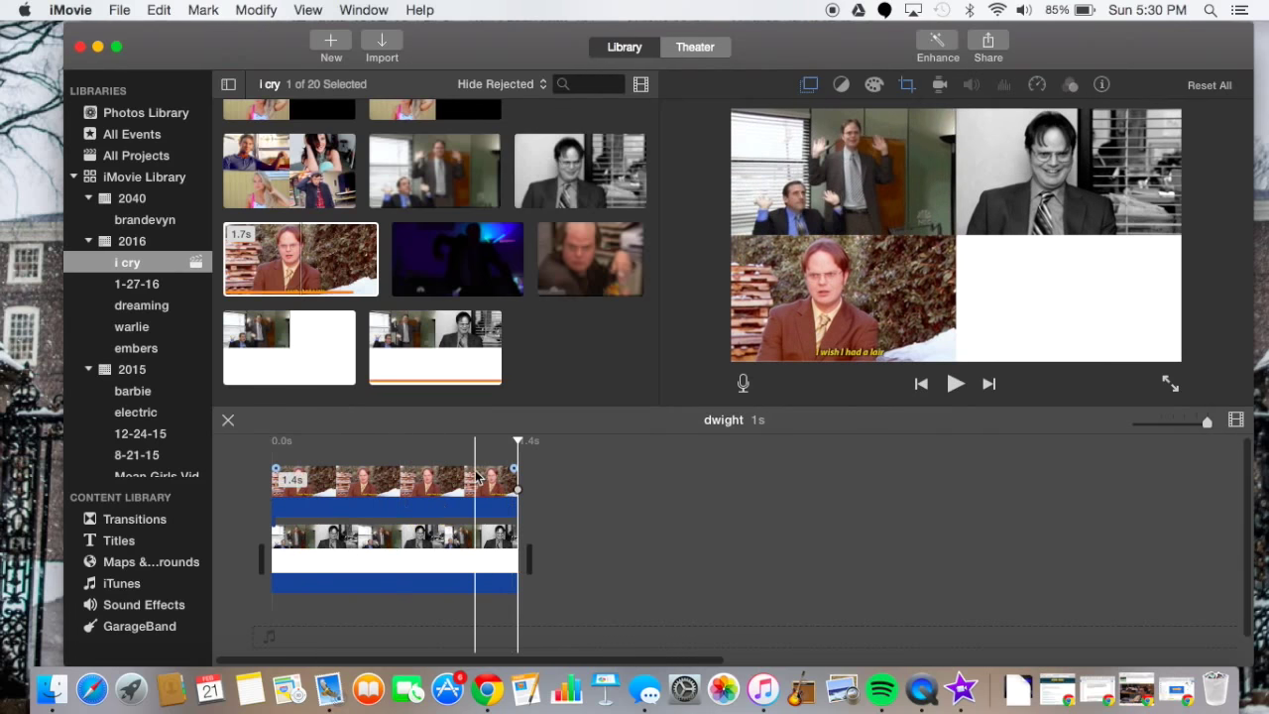
left_click(485, 491)
left_click_drag(764, 361, 759, 369)
key("space")
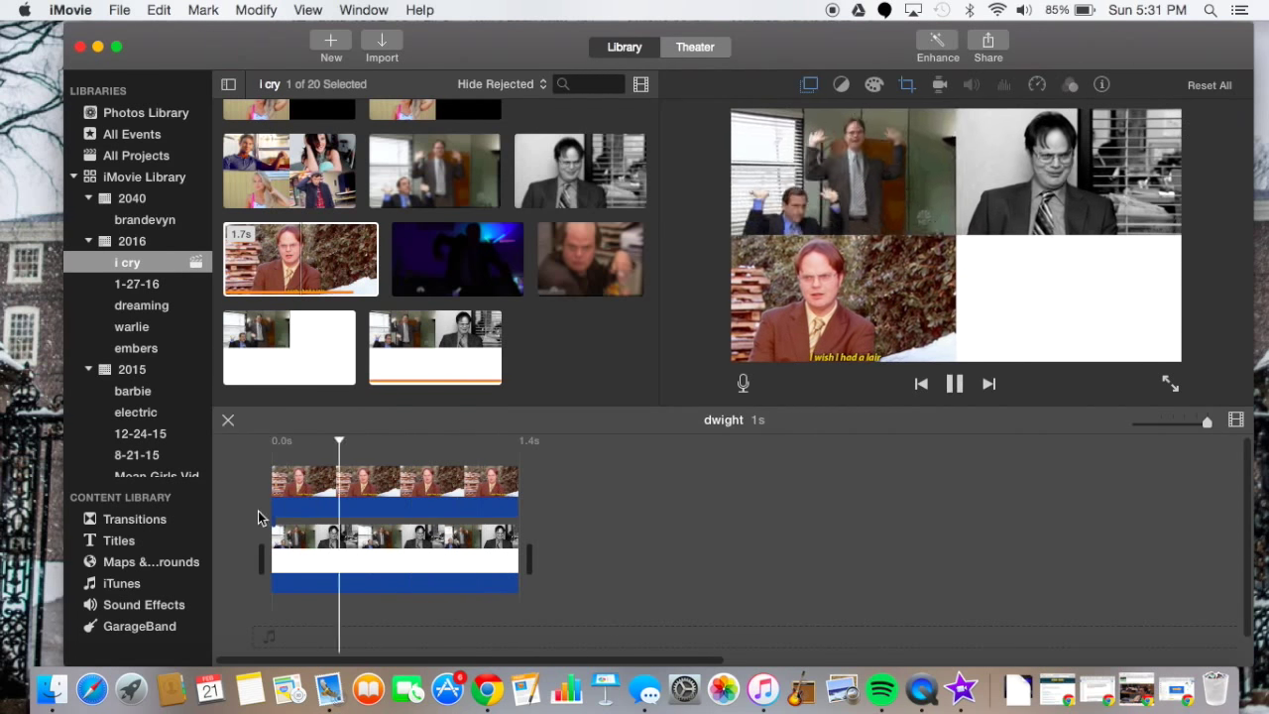
Start exporting the three-panel project as a file and select the timeline clips.
left_click(987, 46)
left_click(995, 243)
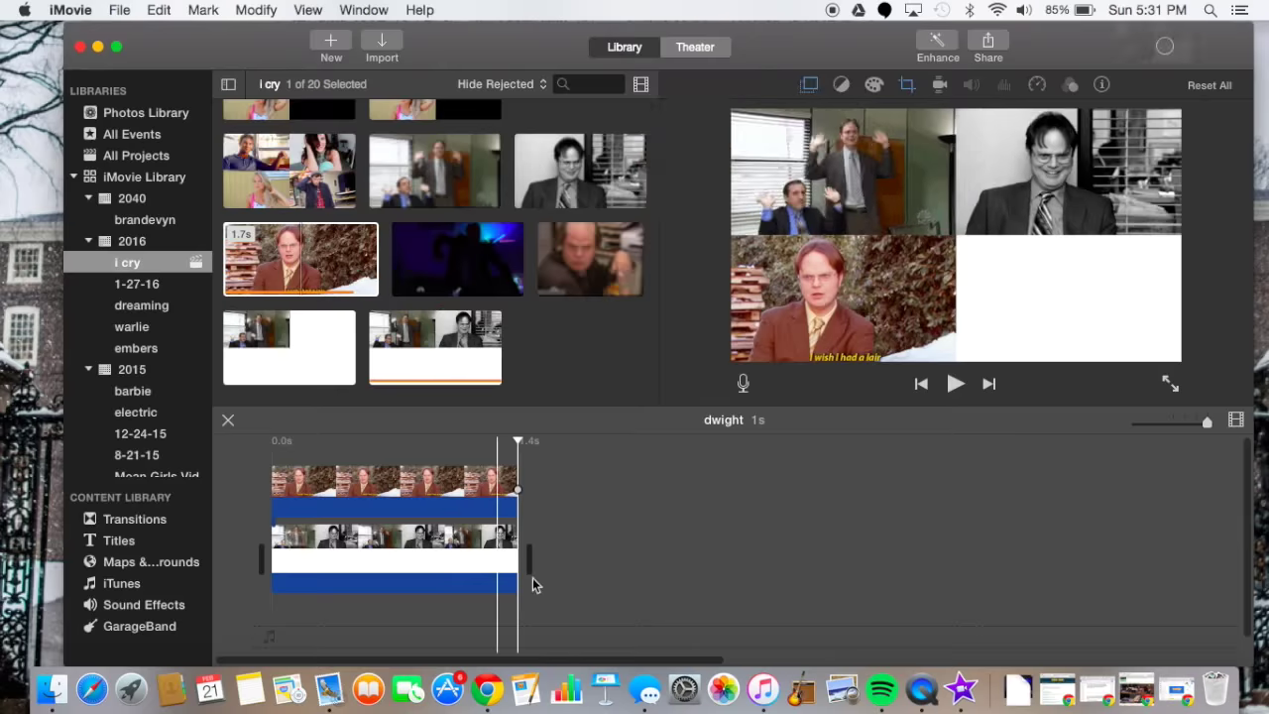
left_click_drag(527, 594, 297, 445)
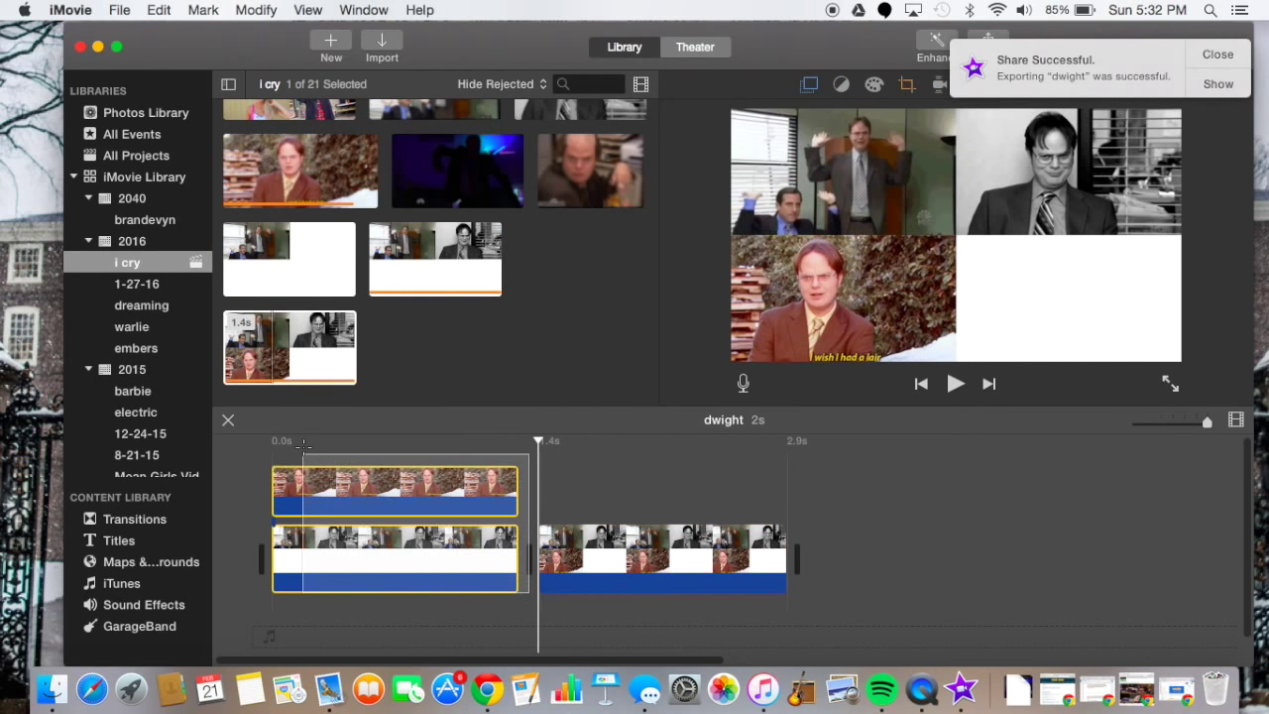
Delete the original clips and stack a 1.9-second desk clip range above the three-panel composite.
key("Delete")
scroll(410, 241, "up", 2)
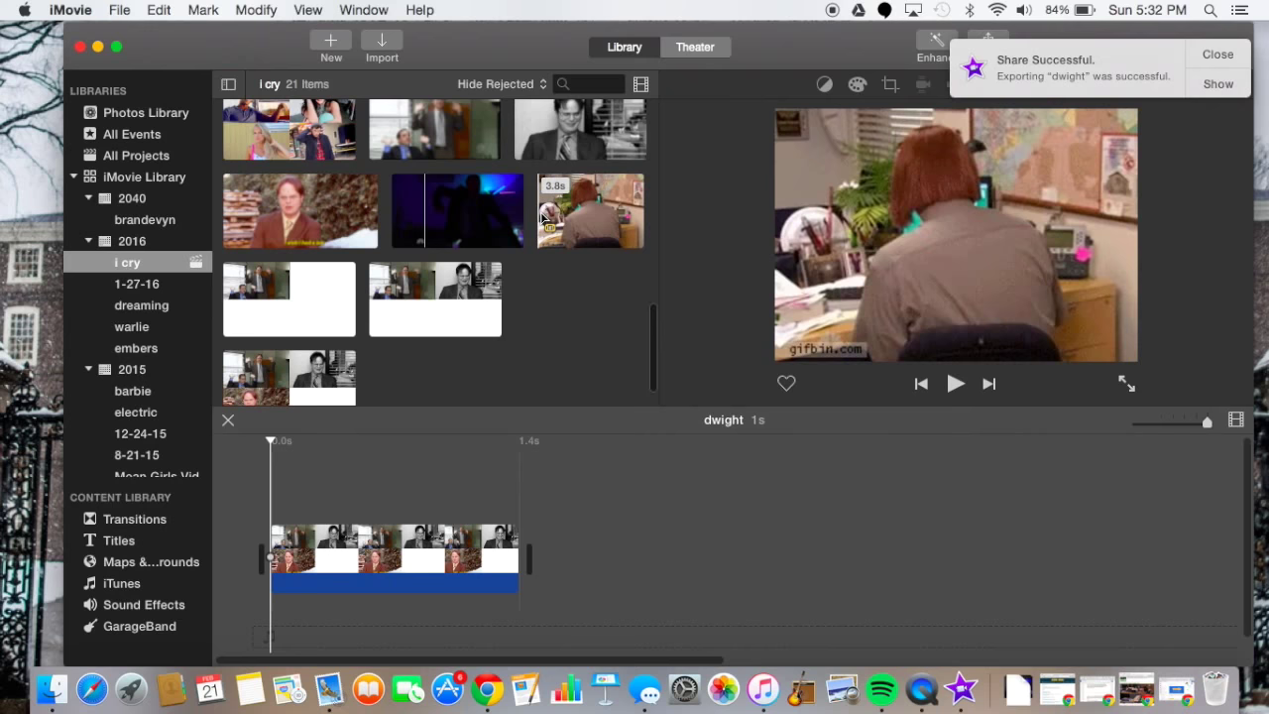
mouse_move(538, 214)
left_mouse_down()
mouse_move(590, 216)
mouse_move(281, 481)
left_mouse_up()
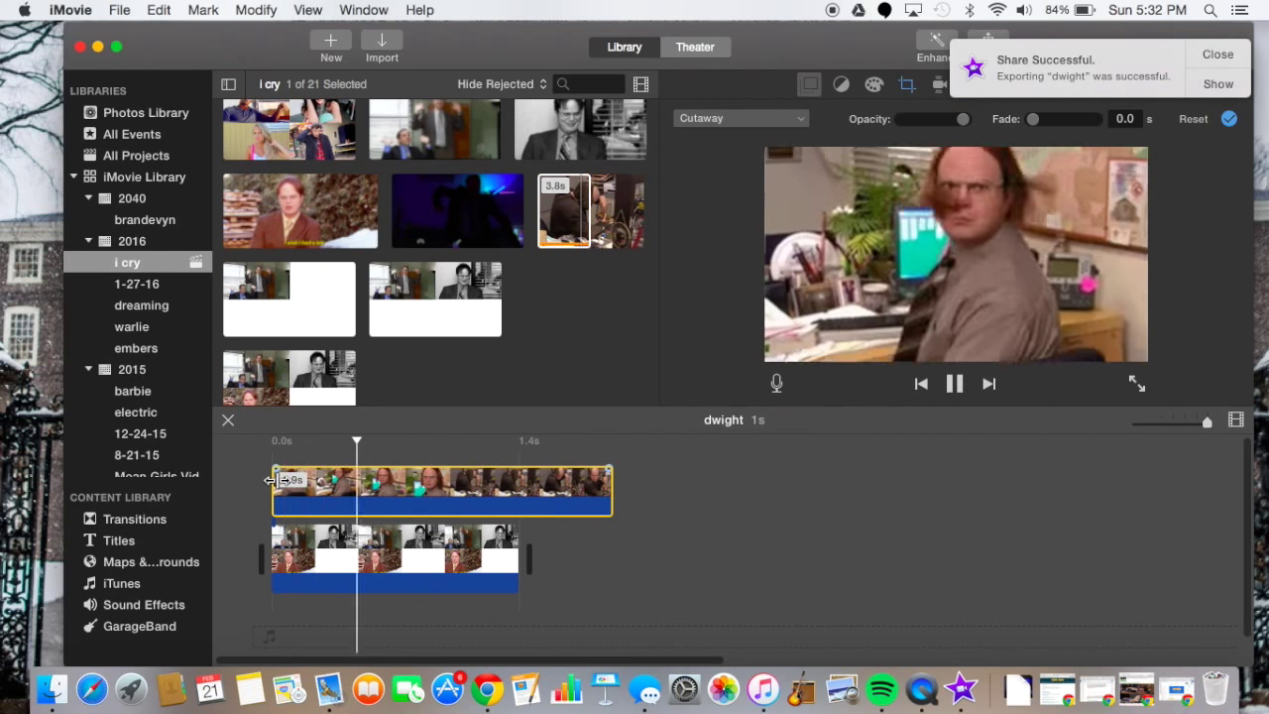
left_click(1217, 55)
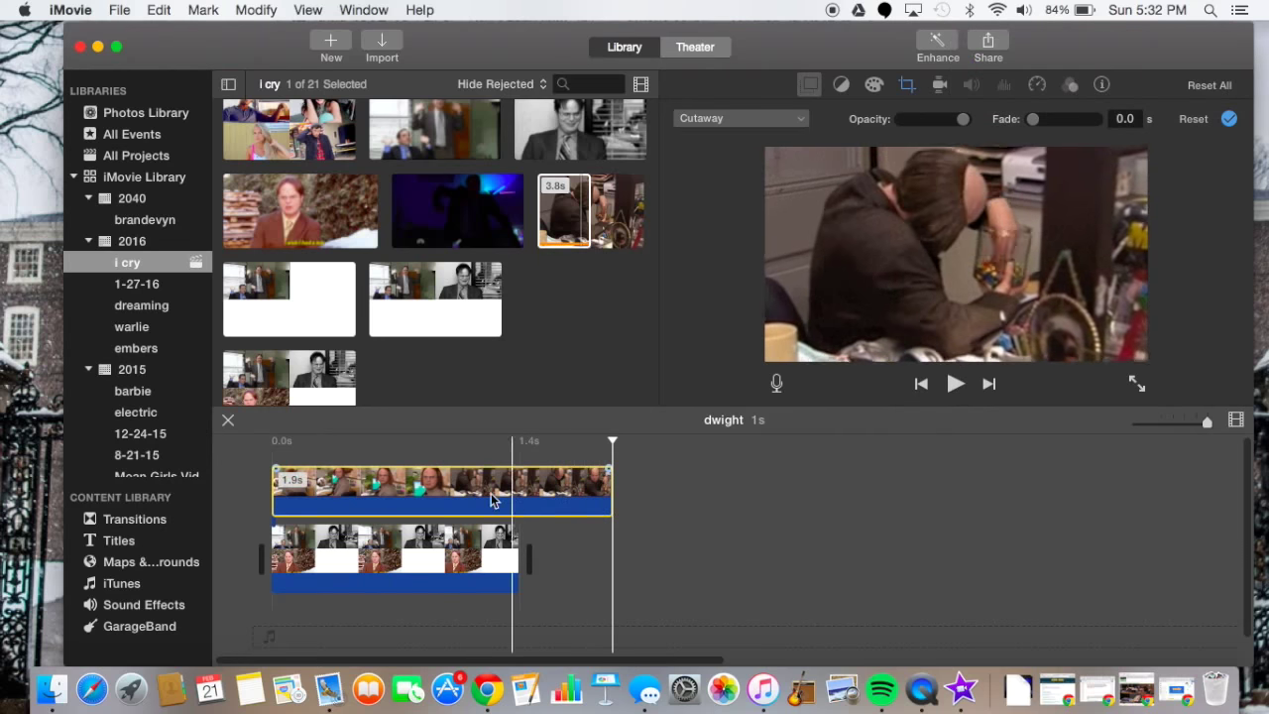
left_click(485, 488)
left_click(766, 120)
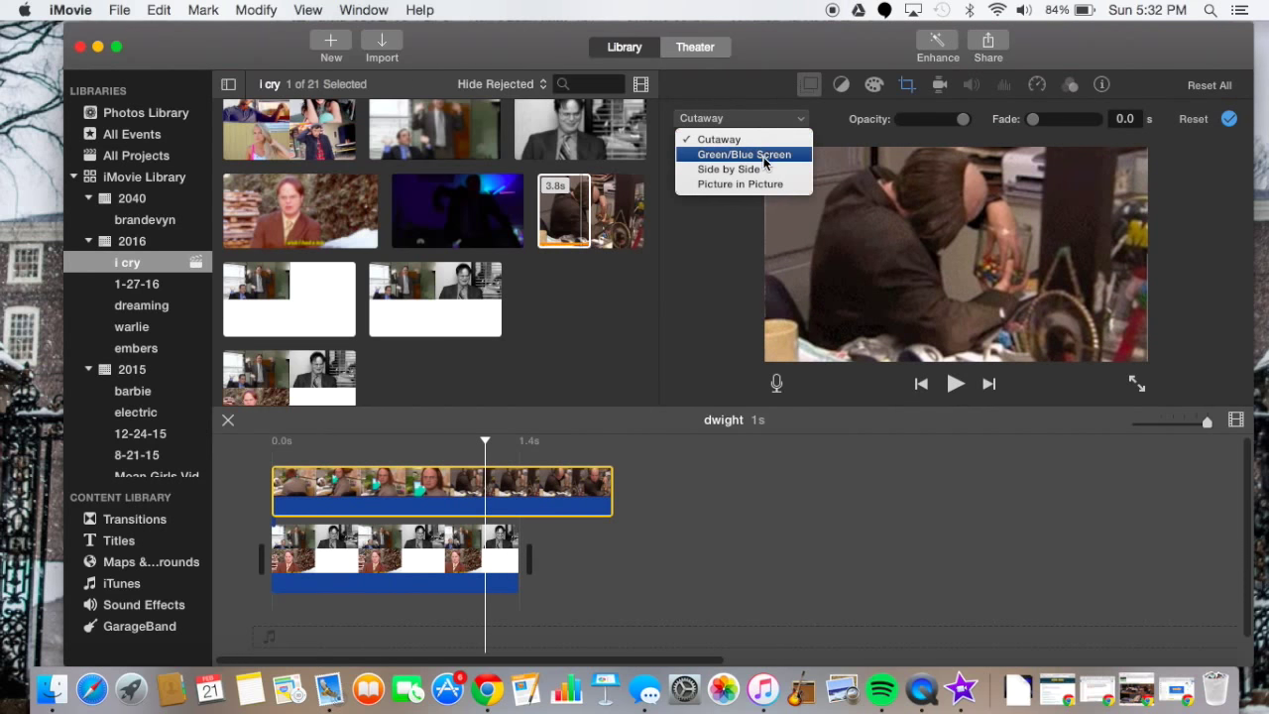
Make the desk overlay Picture in Picture, sized and placed to fill the bottom-right quadrant.
left_click(759, 188)
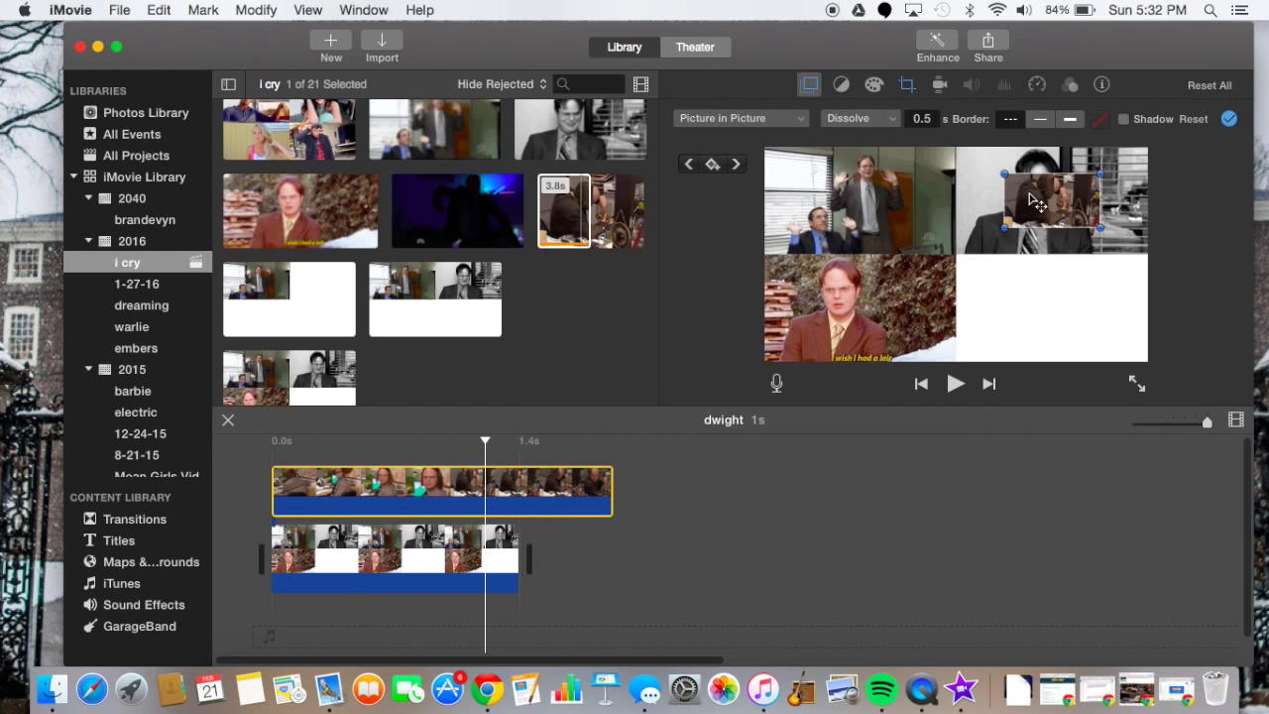
left_click_drag(1037, 204, 987, 286)
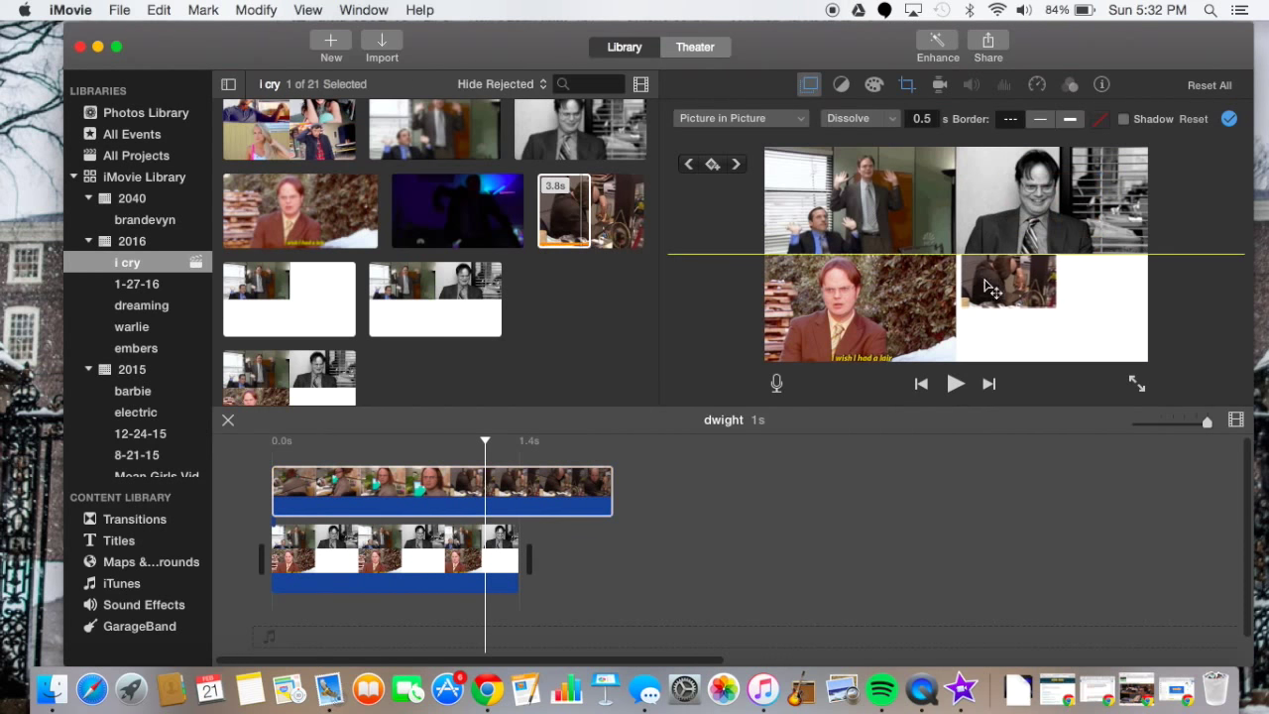
left_click_drag(1055, 311, 1148, 337)
left_click(970, 434)
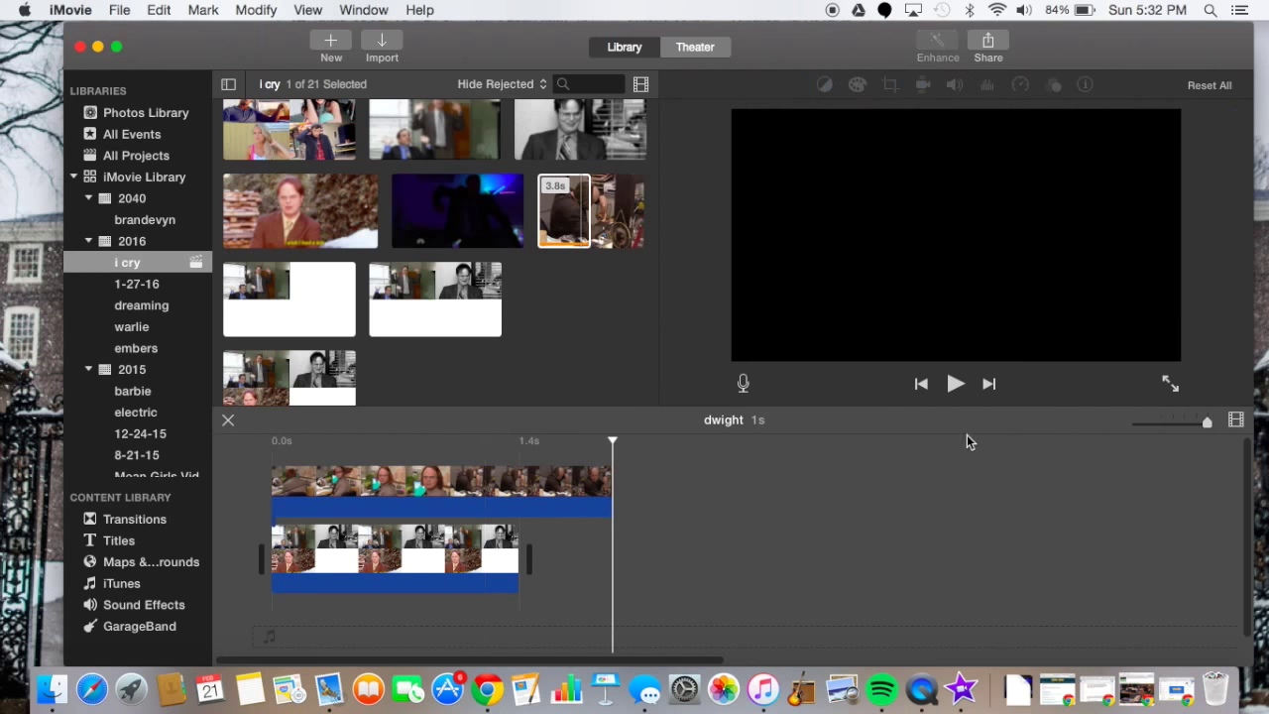